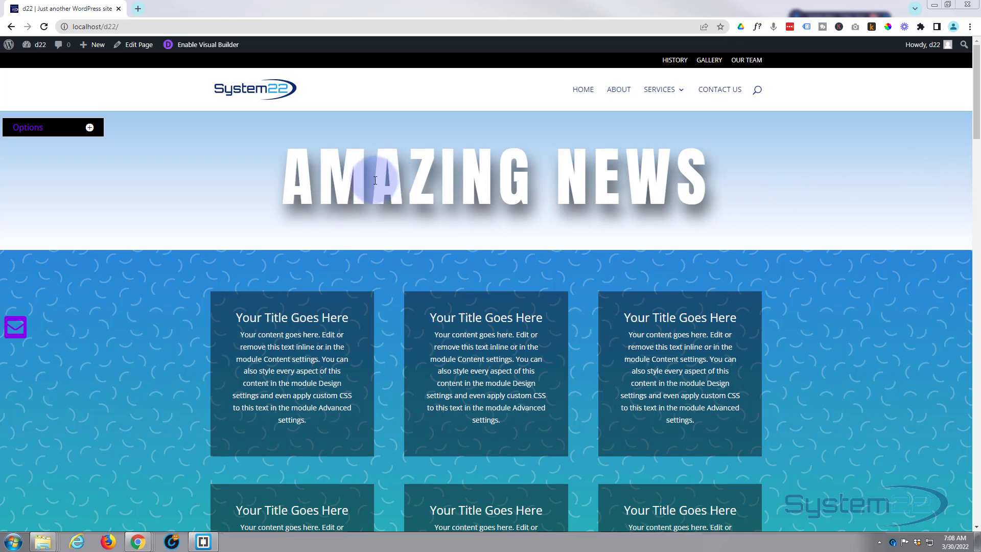
Open the page in the Visual Builder and delete the "Amazing News" header section
click(205, 45)
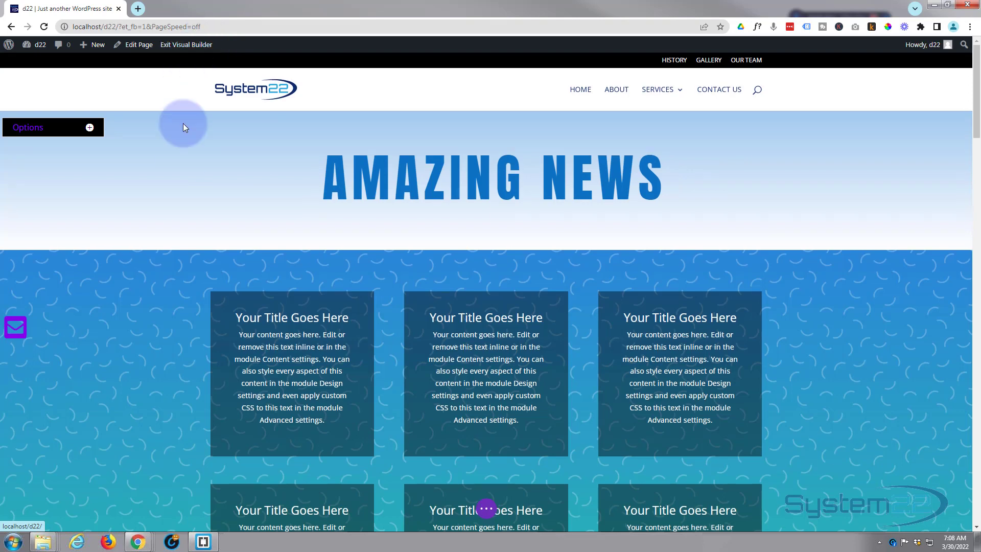
mouse_move(181, 172)
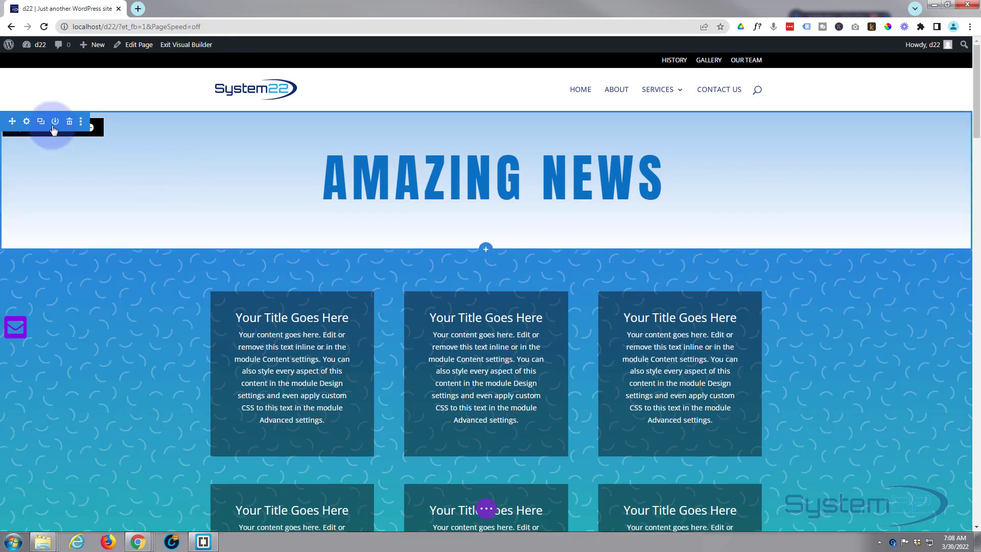
mouse_move(328, 150)
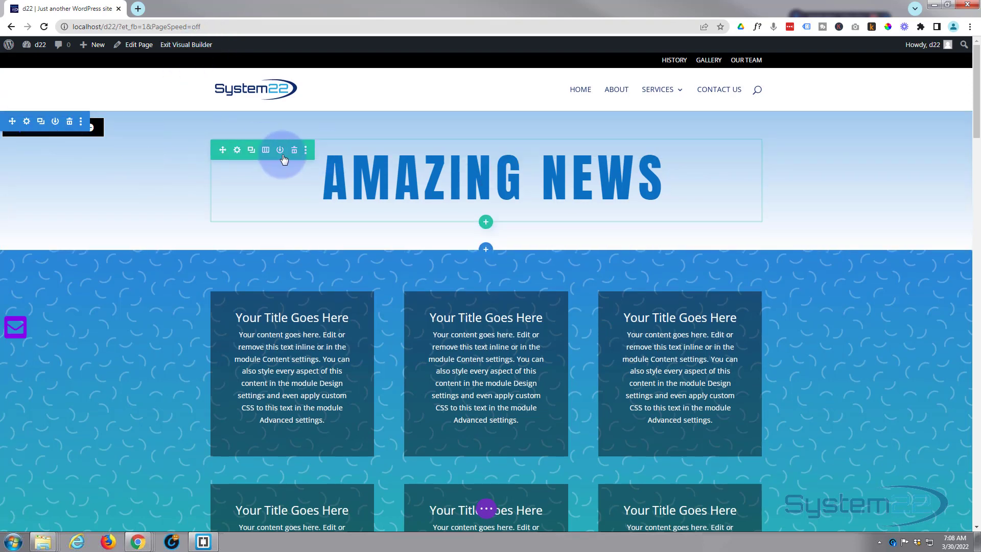
mouse_move(463, 175)
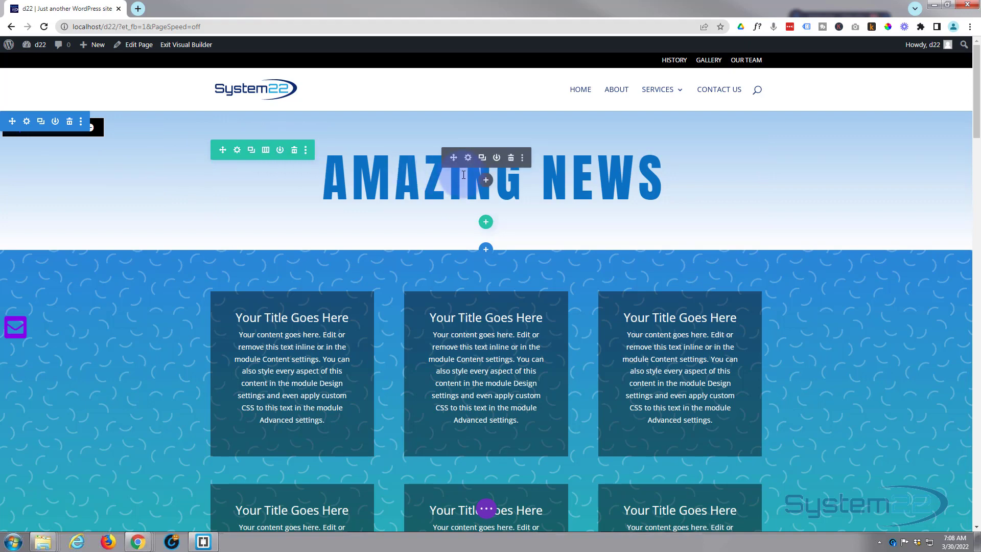
click(70, 123)
Insert a regular section with a one-column row below the card grid, without a module, and move it to the top of the page
scroll(495, 112, down, 3)
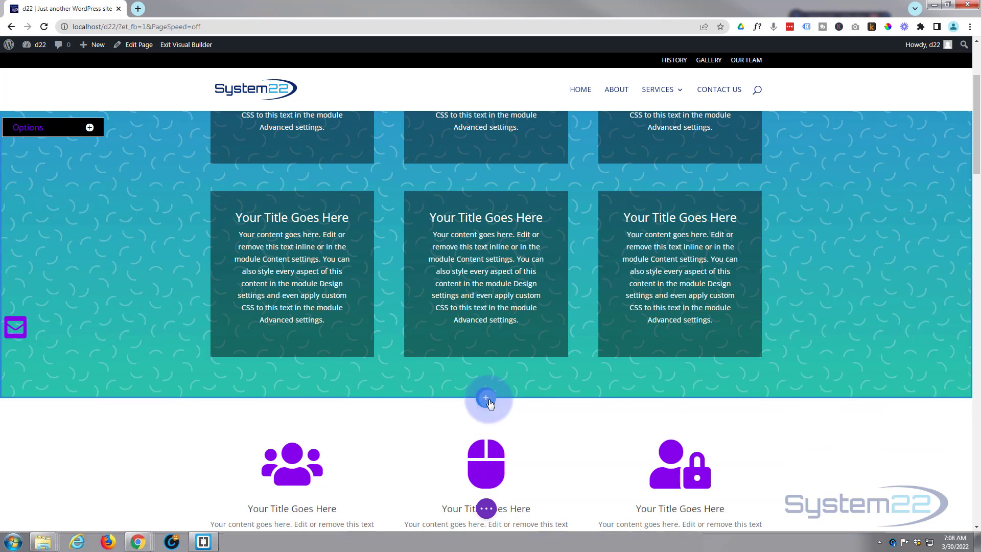
click(486, 398)
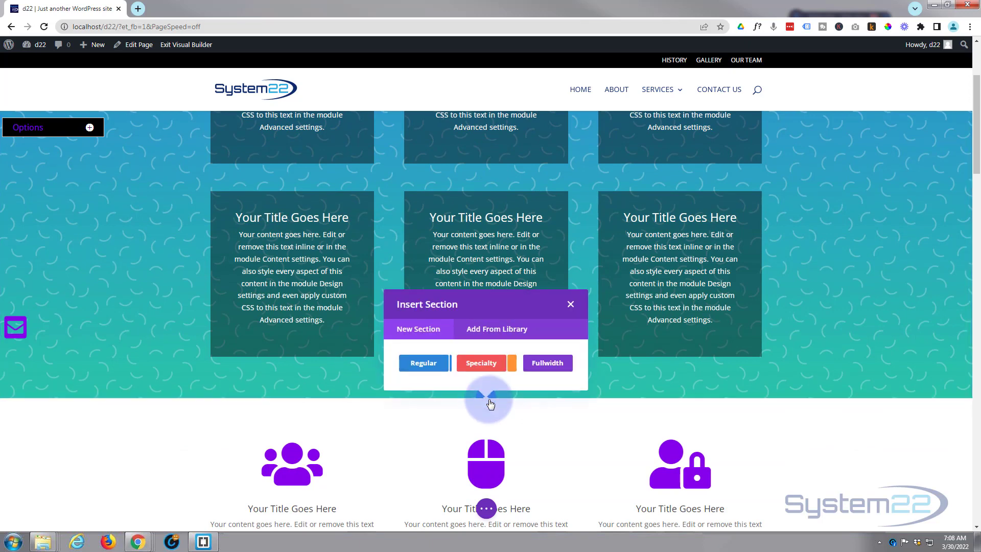
click(432, 366)
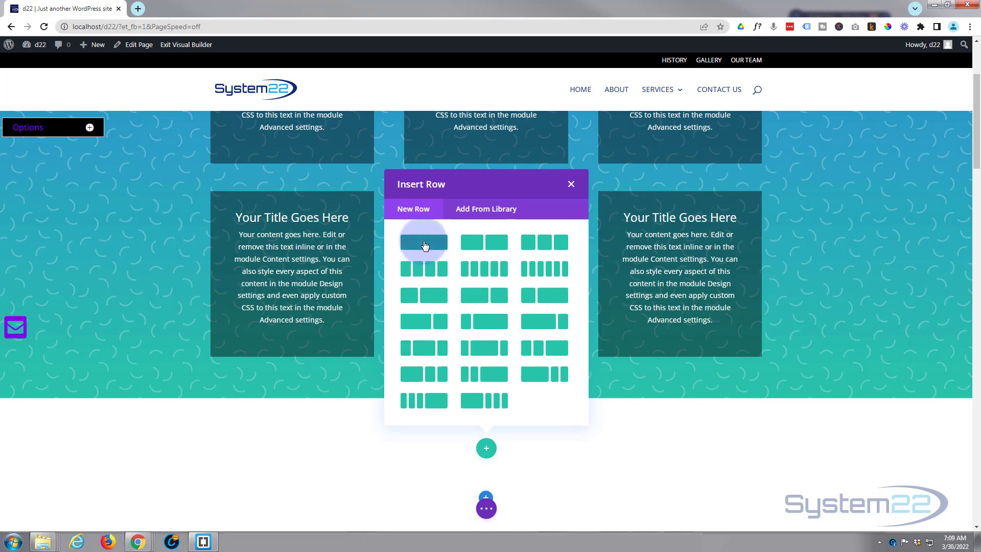
click(425, 244)
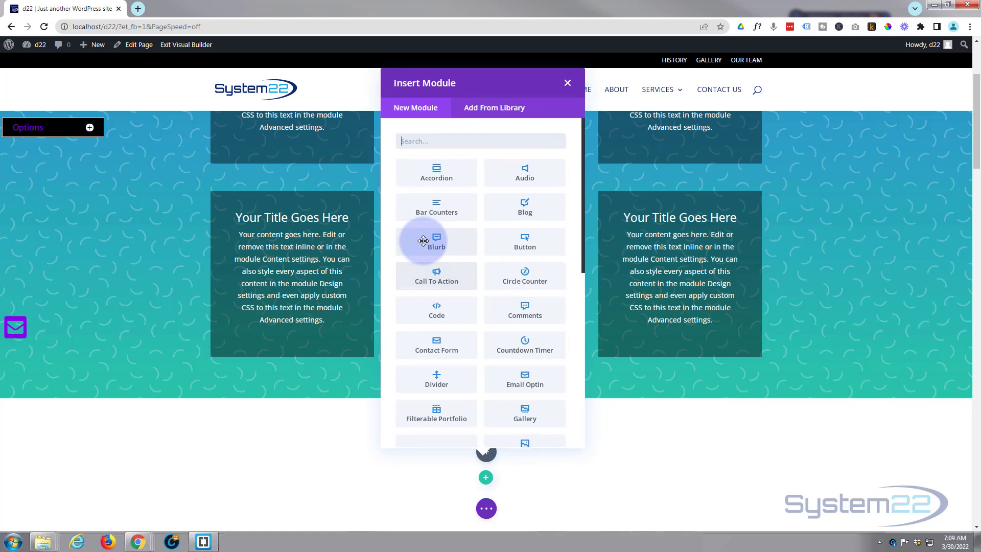
click(568, 83)
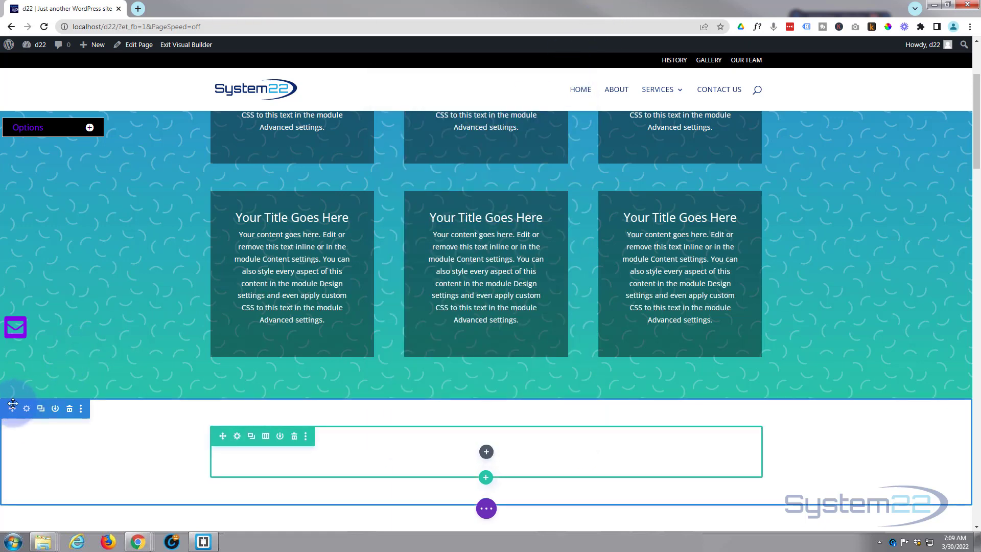
drag(13, 407, 36, 91)
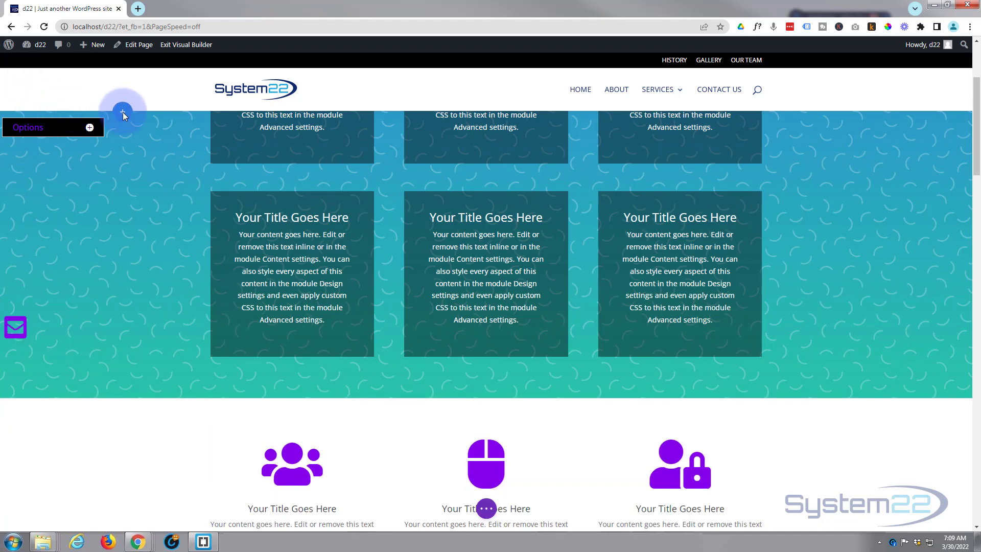
drag(122, 112, 122, 112)
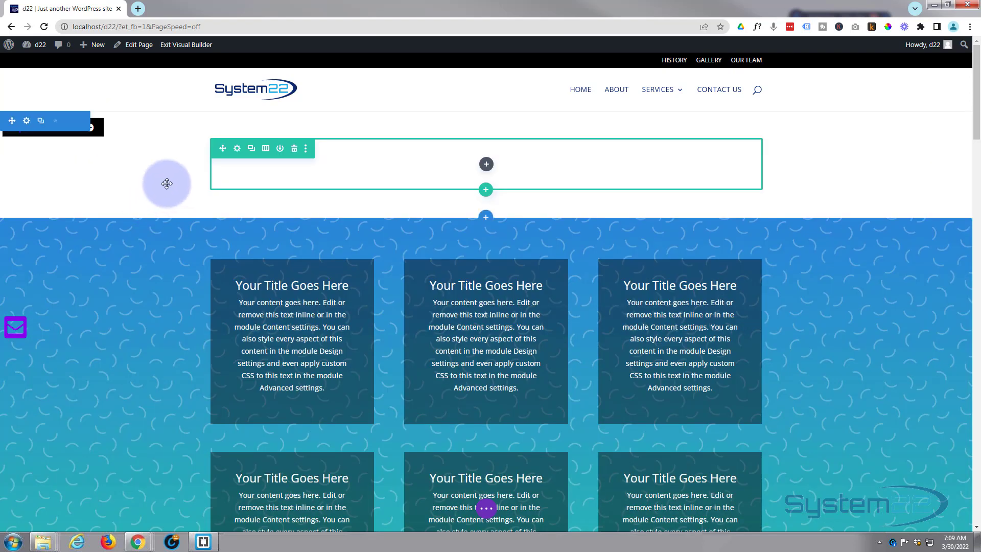
Add a Text module to the empty row in the new section
click(487, 164)
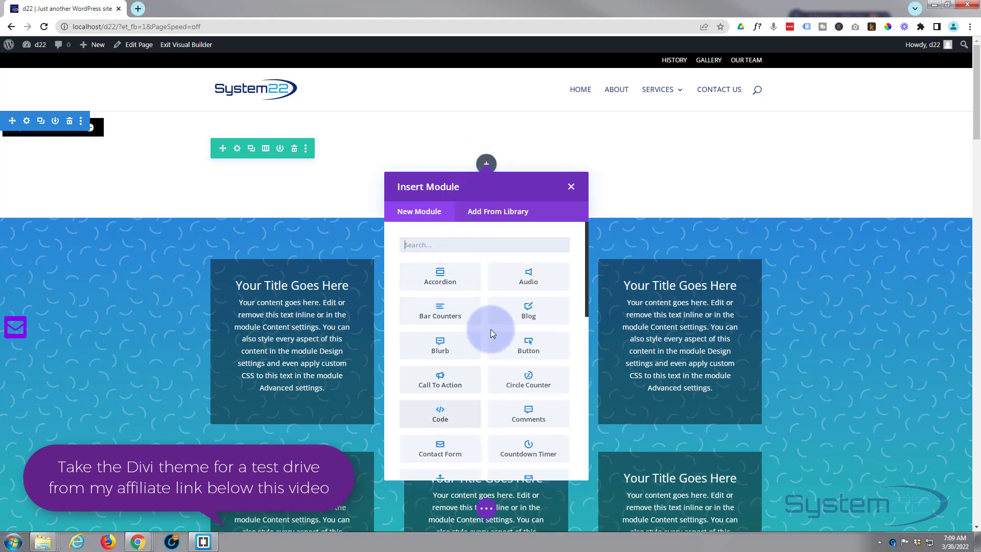
scroll(499, 322, down, 5)
scroll(498, 321, down, 4)
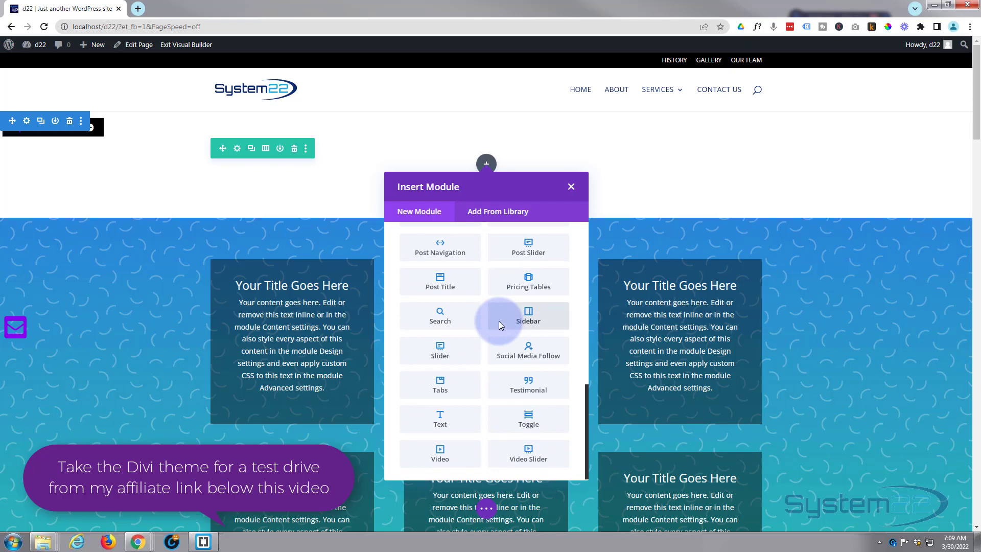
click(456, 424)
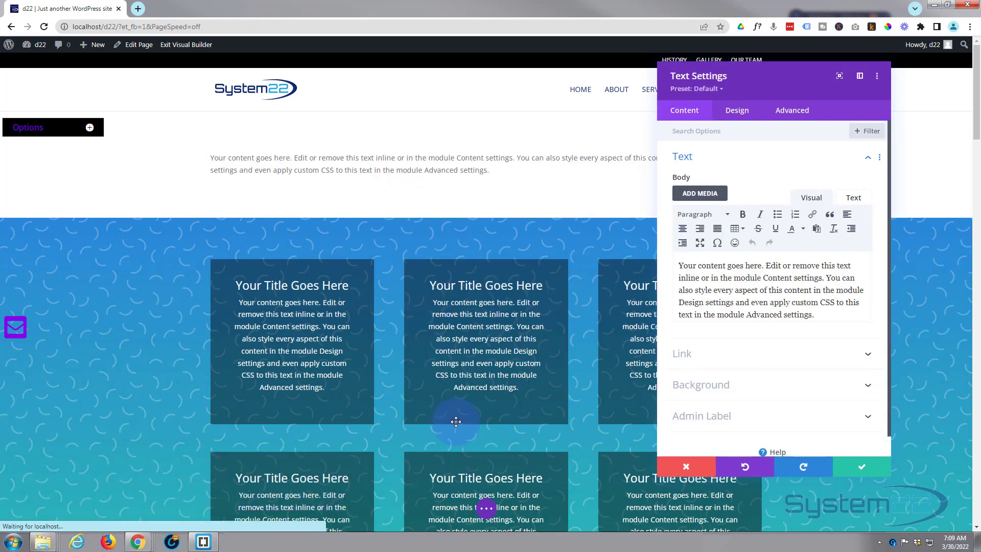
Replace the module's placeholder body text with "My Amazing Title" and format it as Heading 2
drag(816, 315, 670, 267)
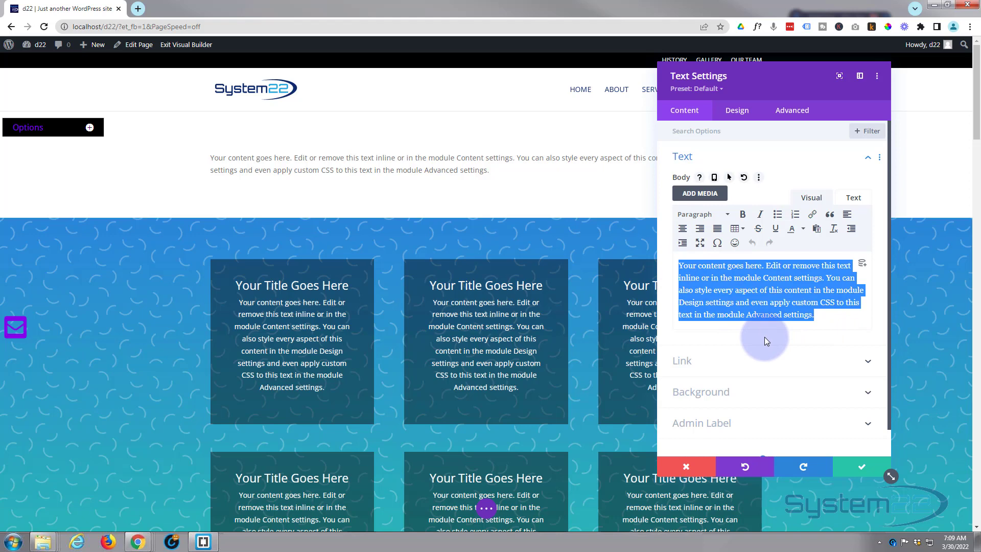
text(My Amazing Title)
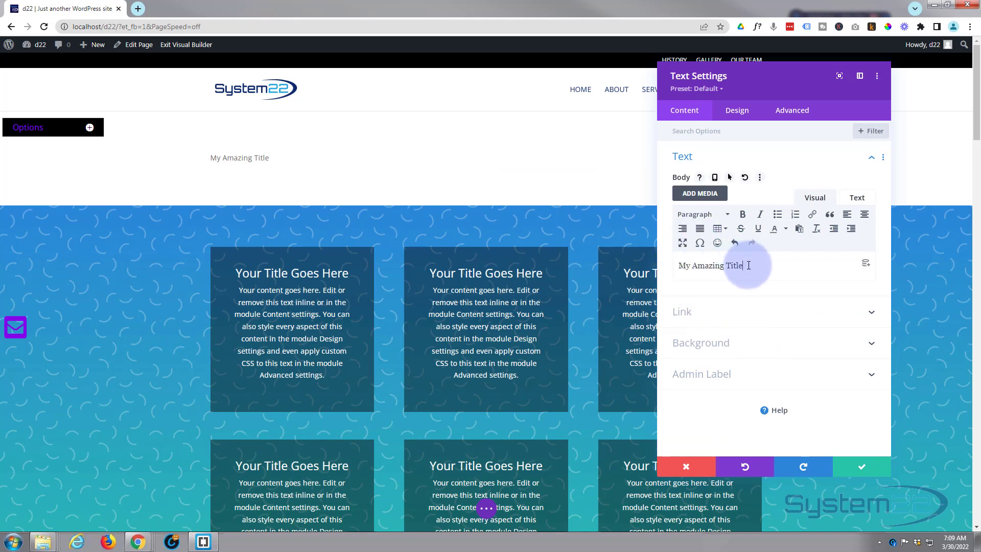
drag(755, 266, 674, 266)
click(698, 215)
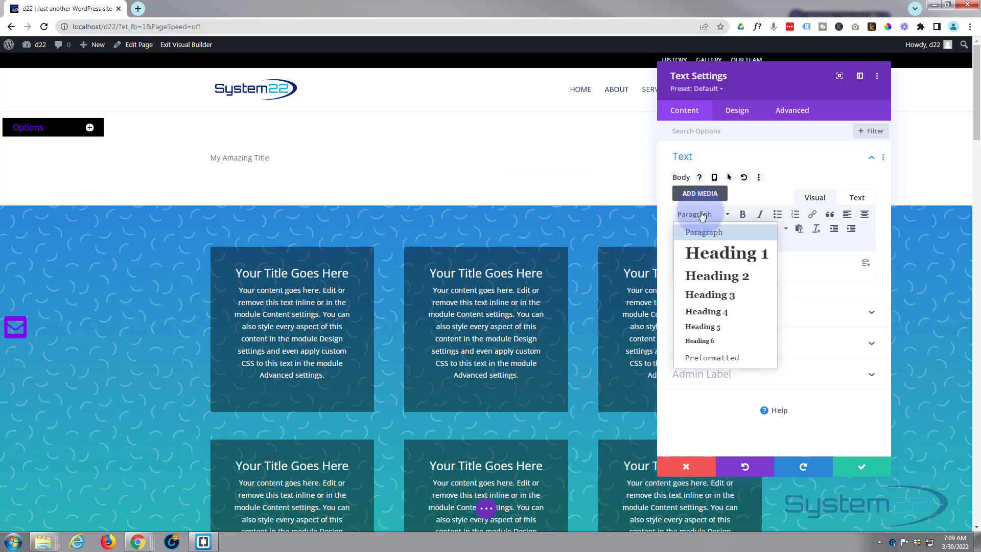
click(716, 277)
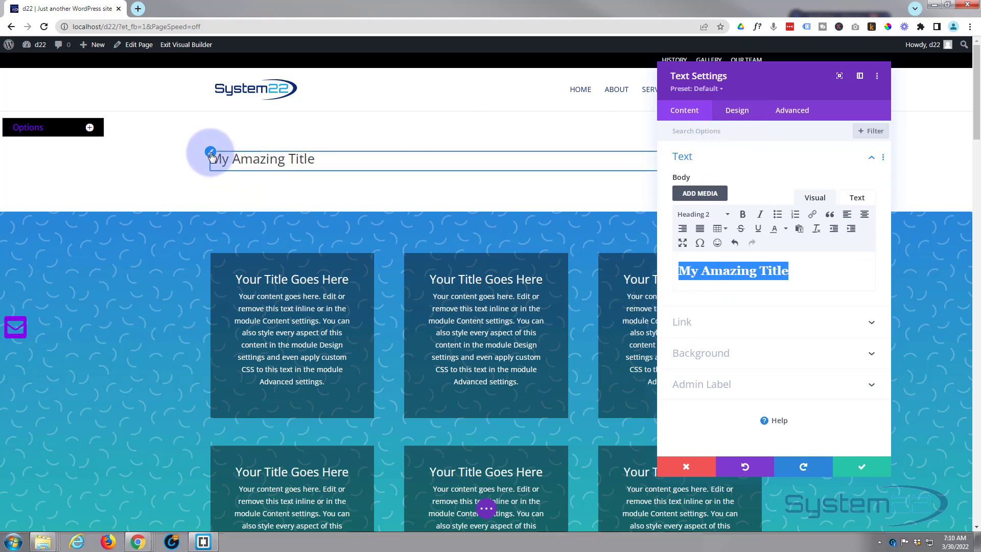
Set the title's Heading 2 font to Anton in the module's design settings
click(211, 154)
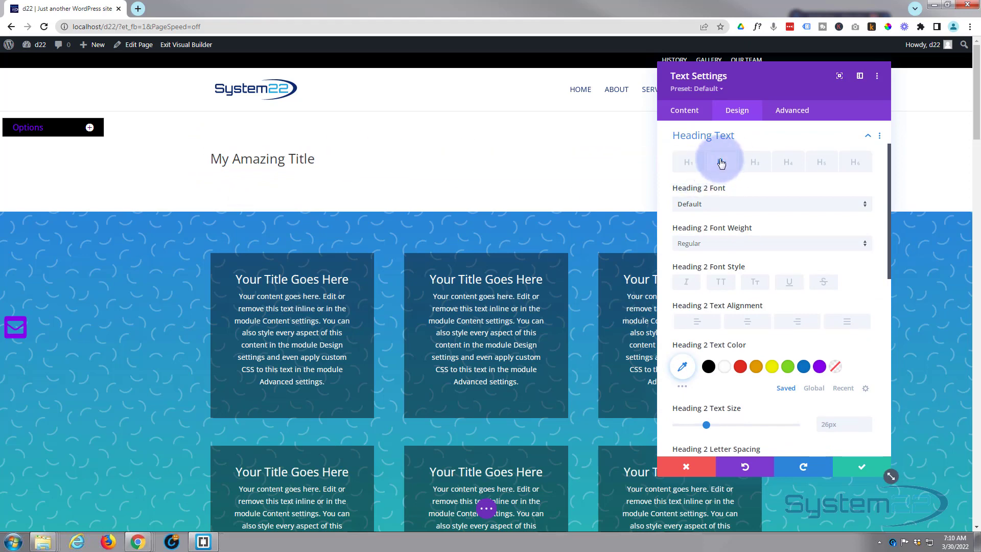
click(751, 205)
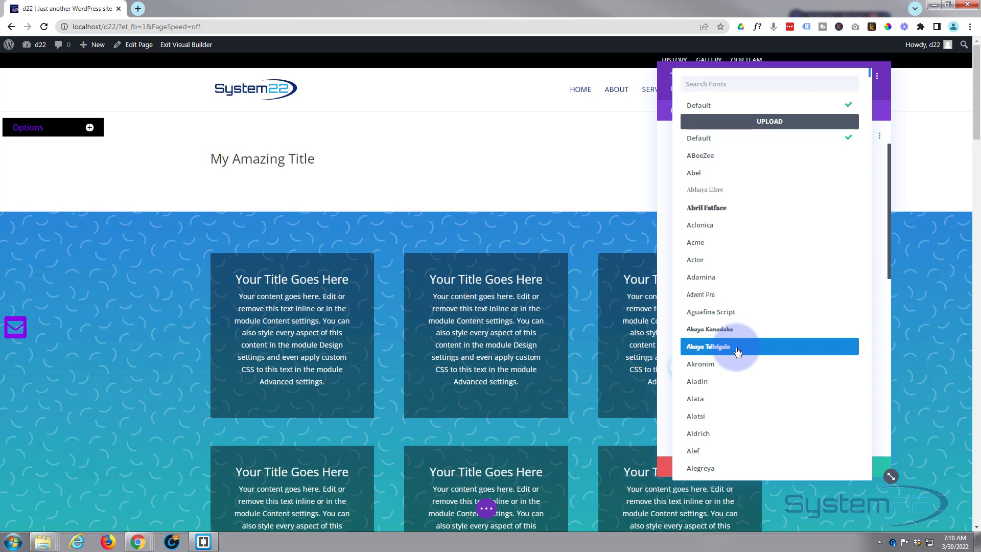
scroll(738, 353, down, 5)
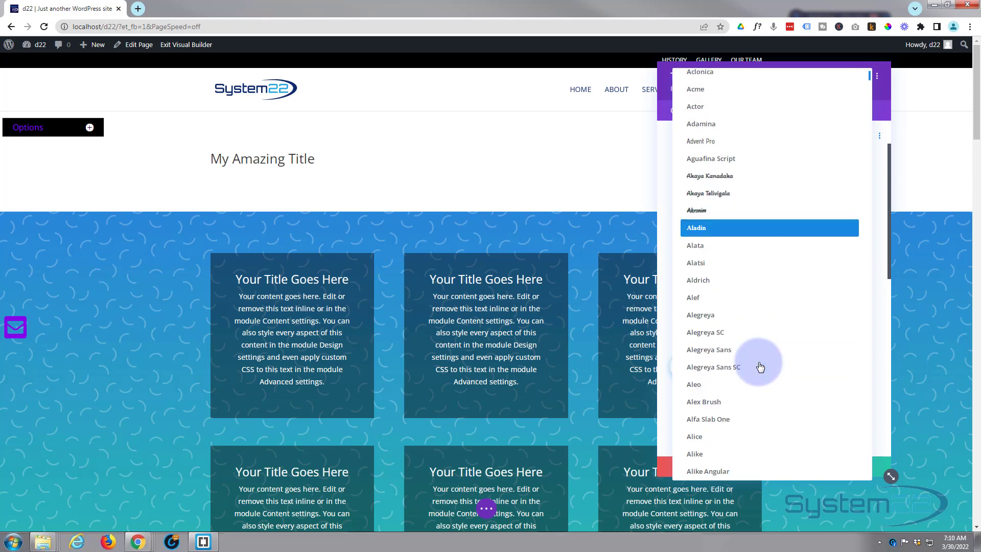
scroll(761, 367, down, 7)
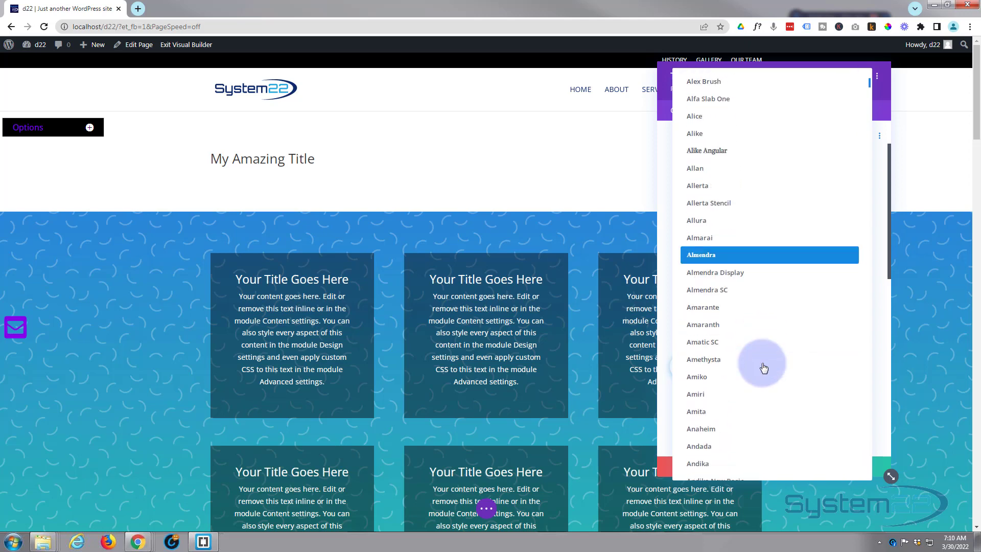
scroll(763, 368, down, 1)
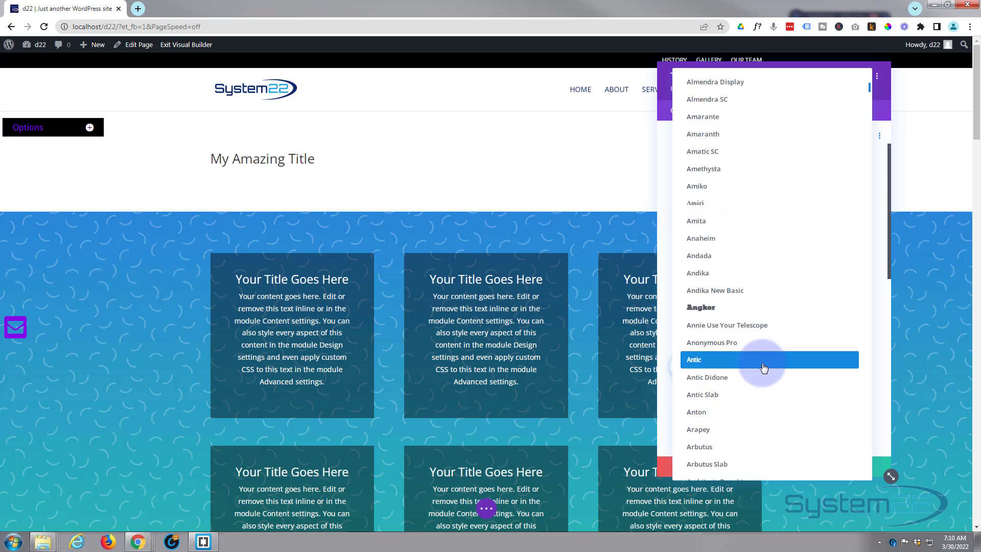
click(706, 412)
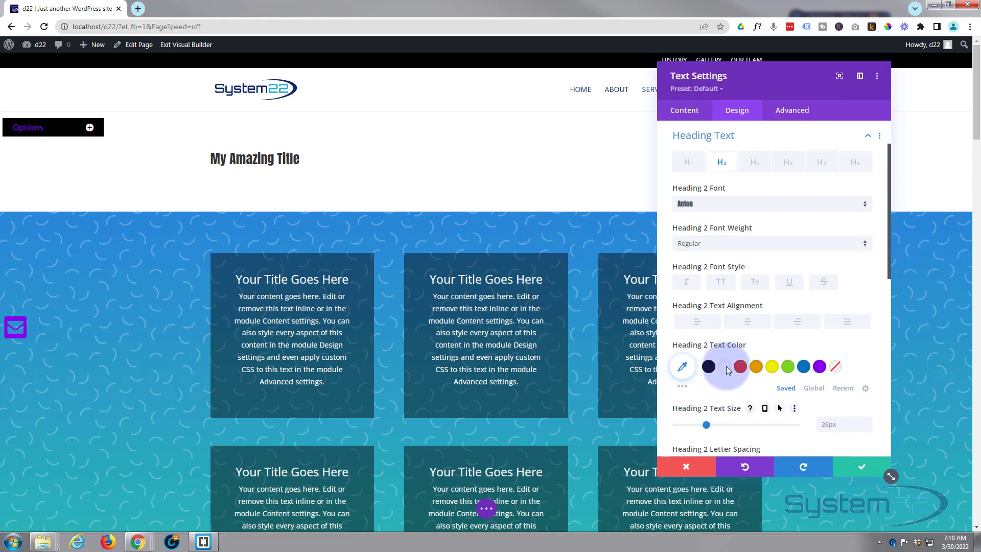
Style the Heading 2 title with bold weight, uppercase lettering and centre alignment
click(717, 244)
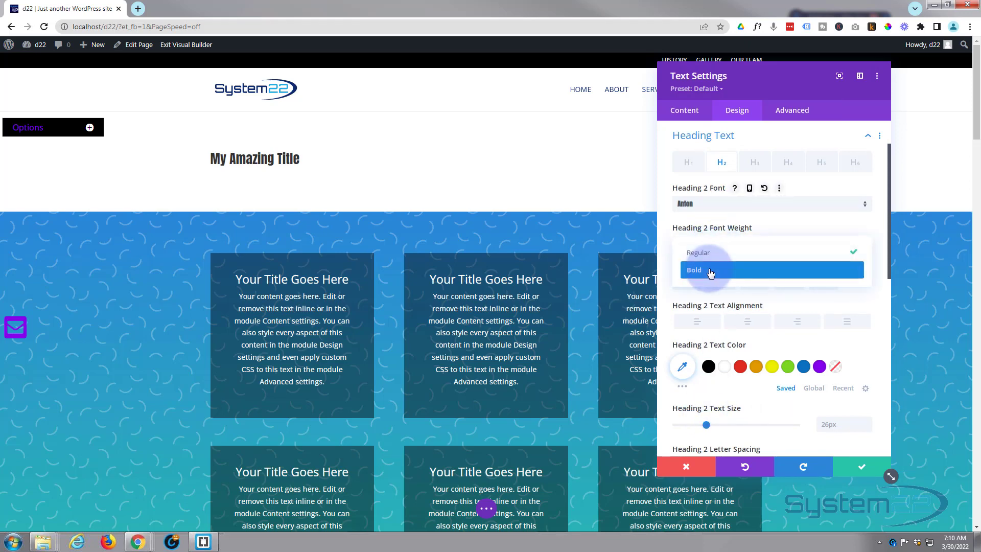
click(711, 272)
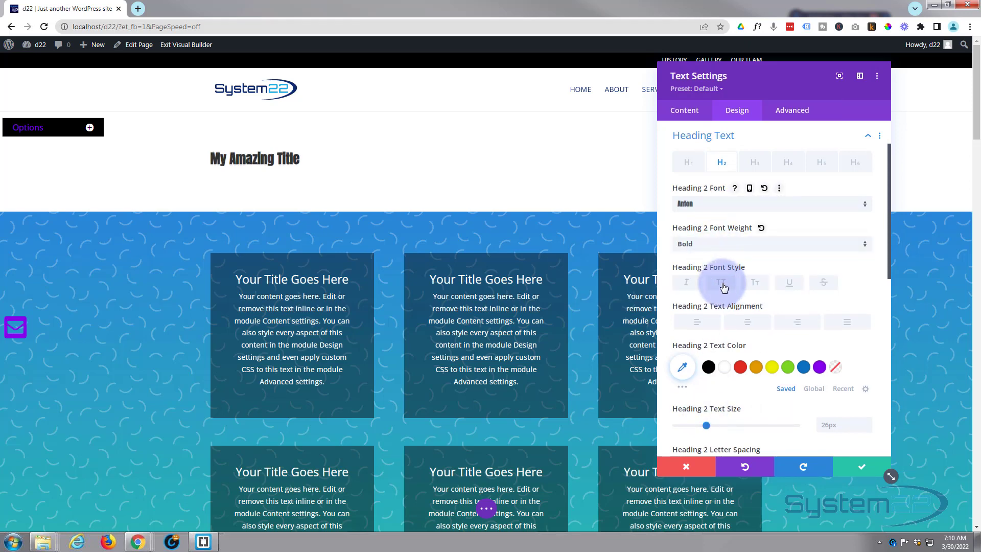
click(724, 287)
scroll(758, 257, down, 2)
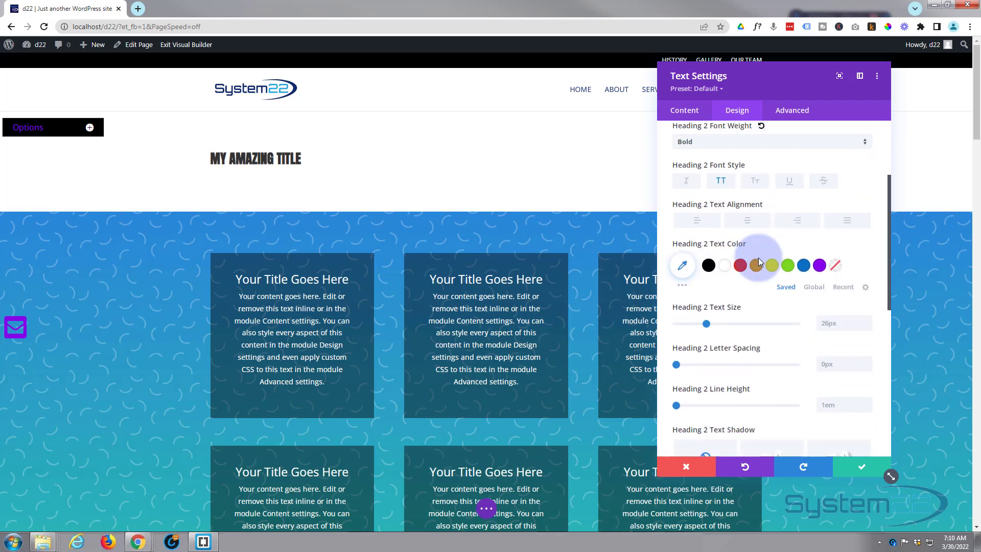
click(748, 221)
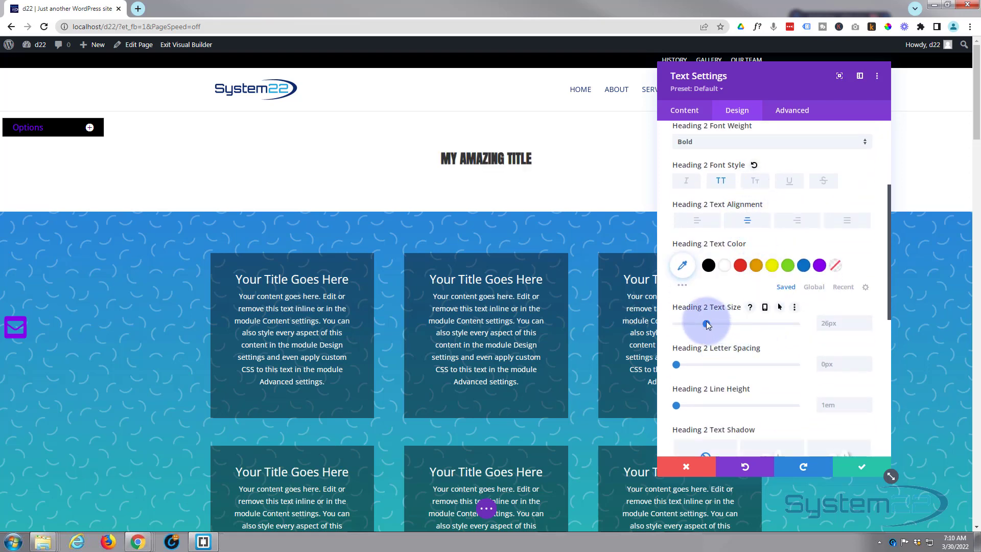
Set the Heading 2 text size to 92px and its text colour to the saved blue
drag(714, 323, 787, 322)
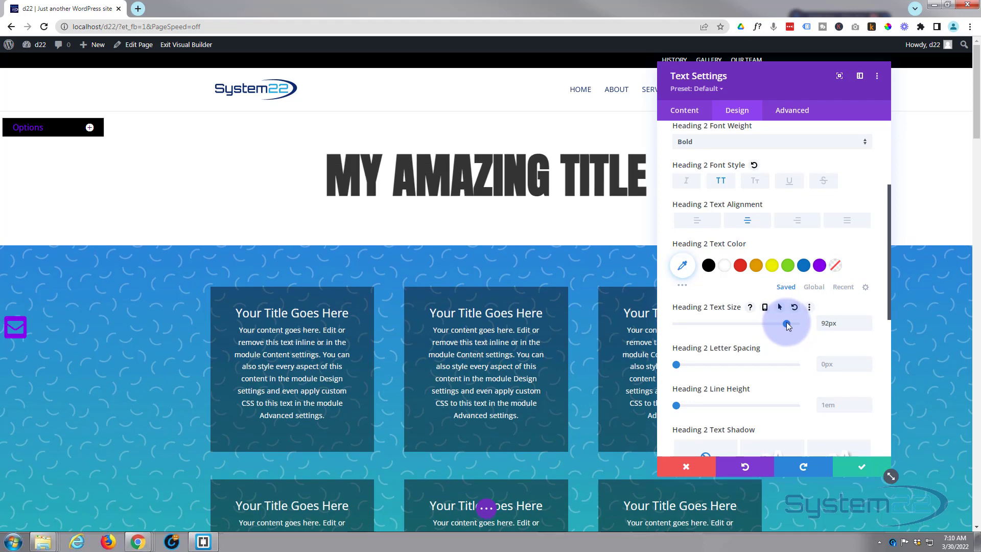
drag(786, 82, 818, 78)
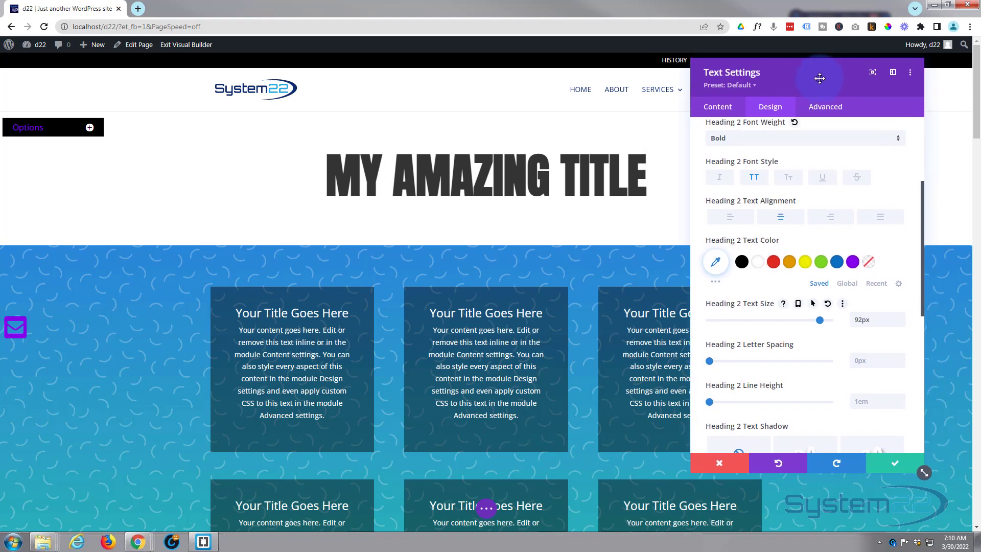
click(837, 262)
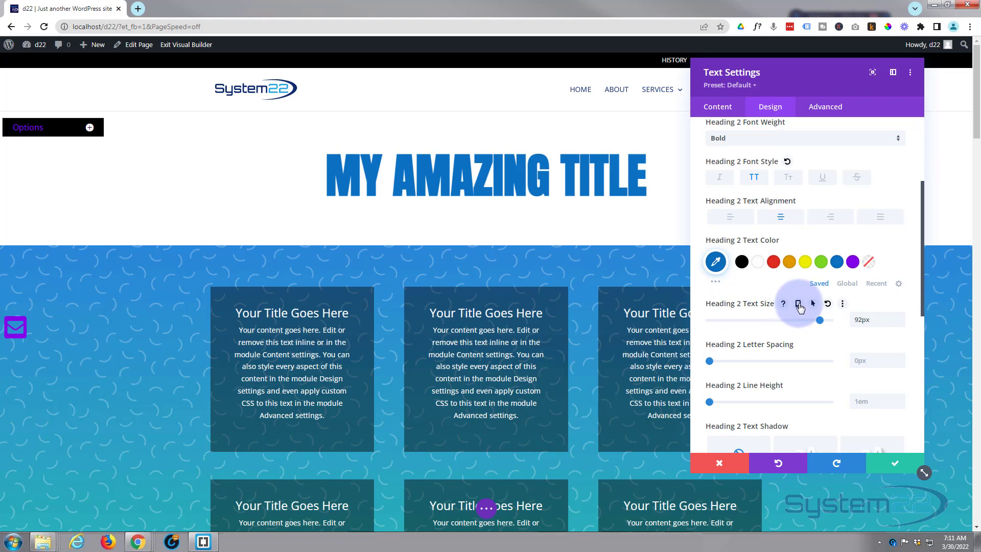
Enable responsive values for the Heading 2 text size and set the phone size to 66px
click(799, 305)
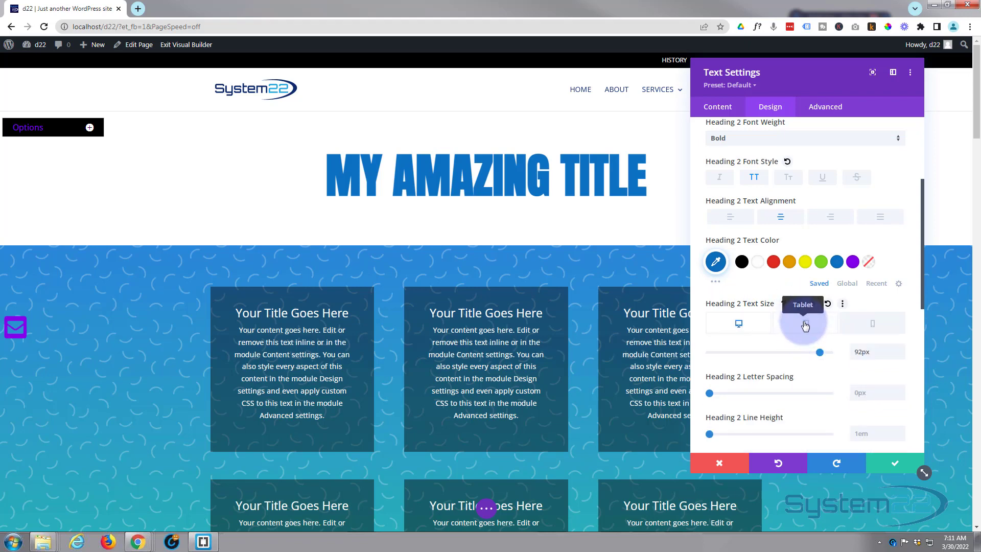
click(806, 325)
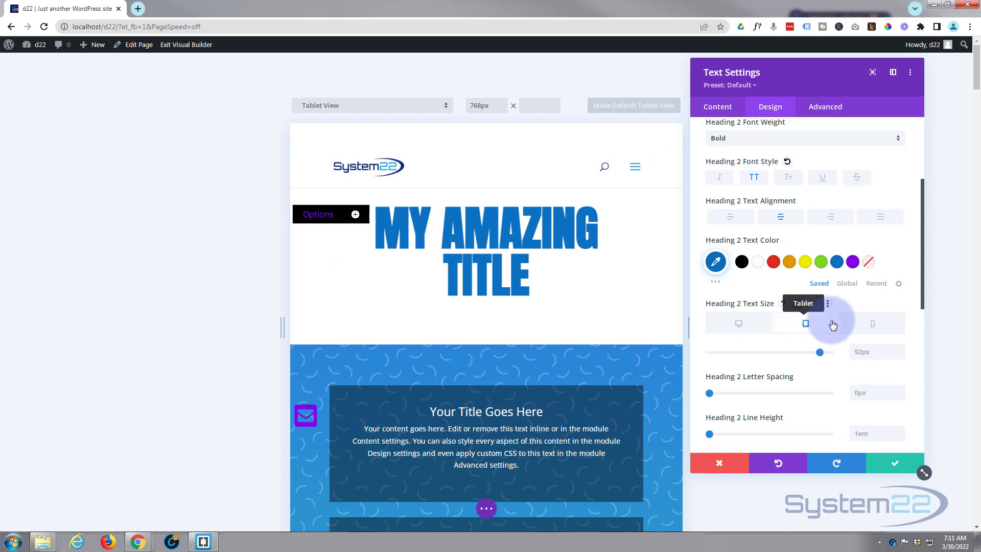
click(870, 327)
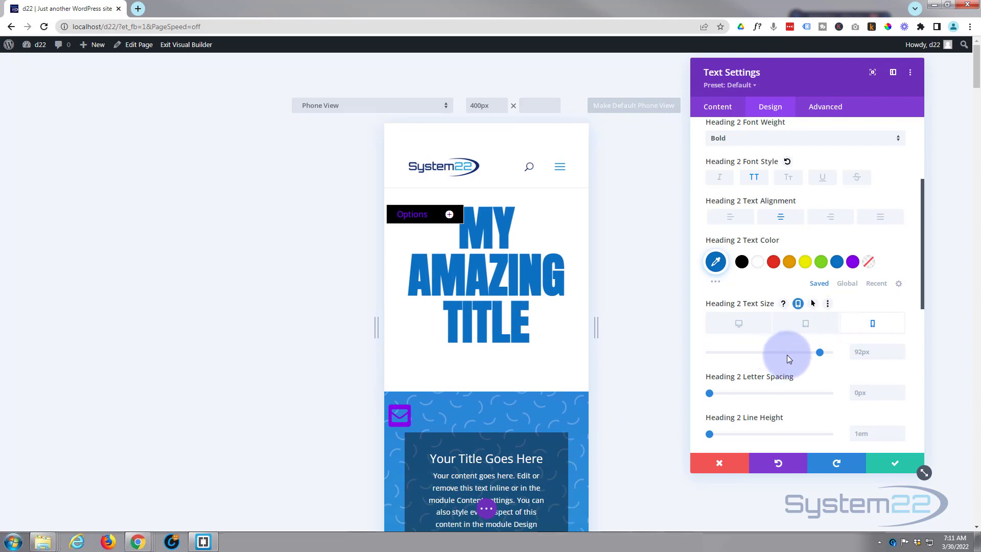
drag(819, 352, 789, 353)
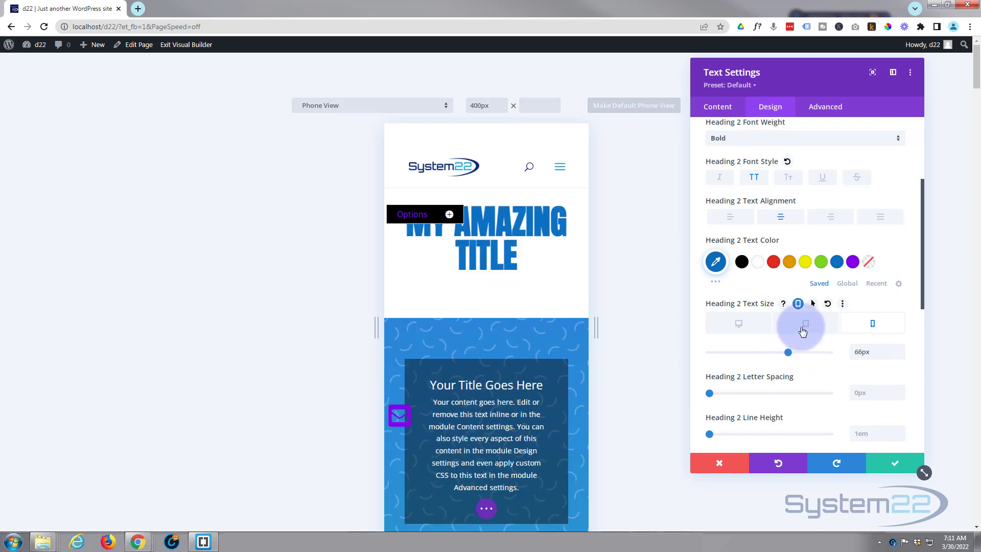
Check the title size in tablet and desktop views, and set the Heading 2 letter spacing to 7px
click(810, 322)
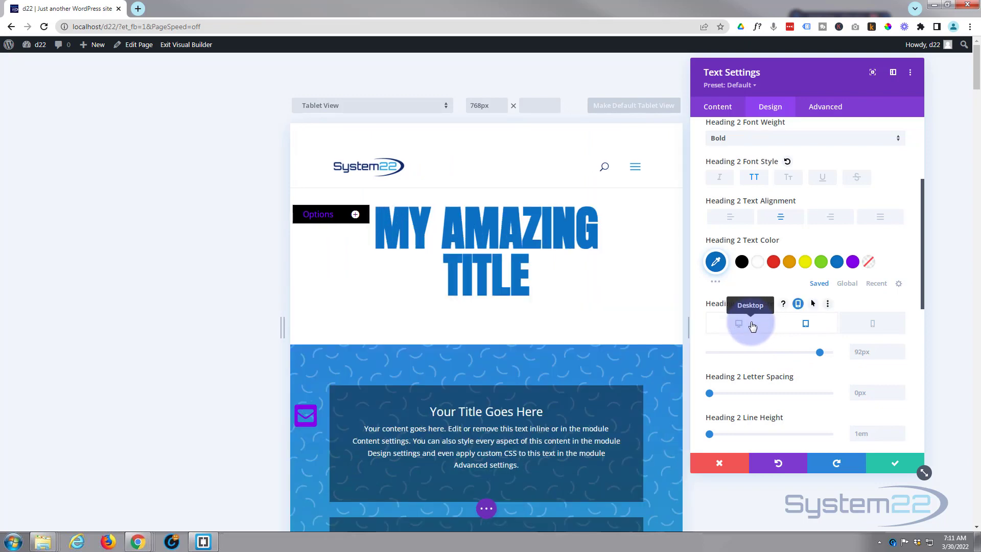
click(752, 325)
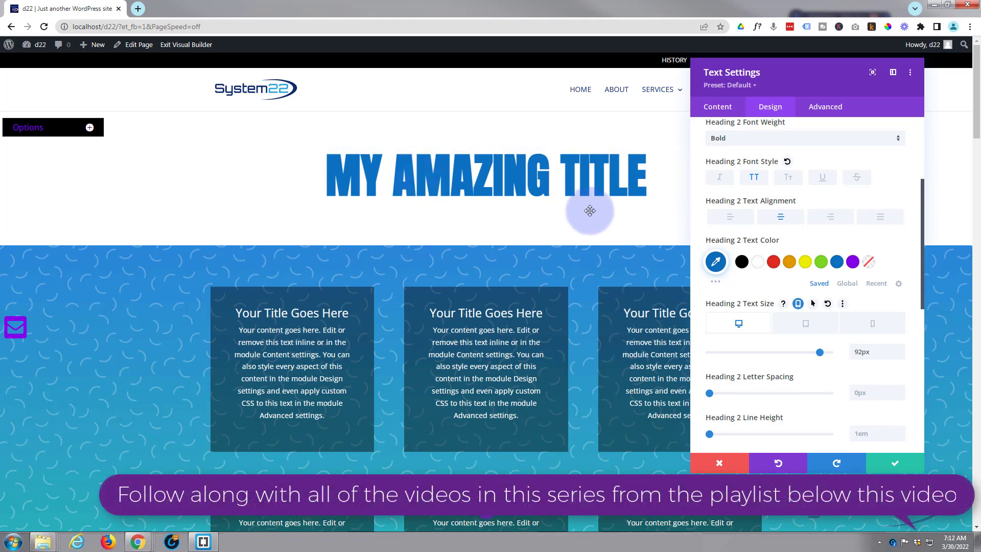
scroll(797, 317, down, 1)
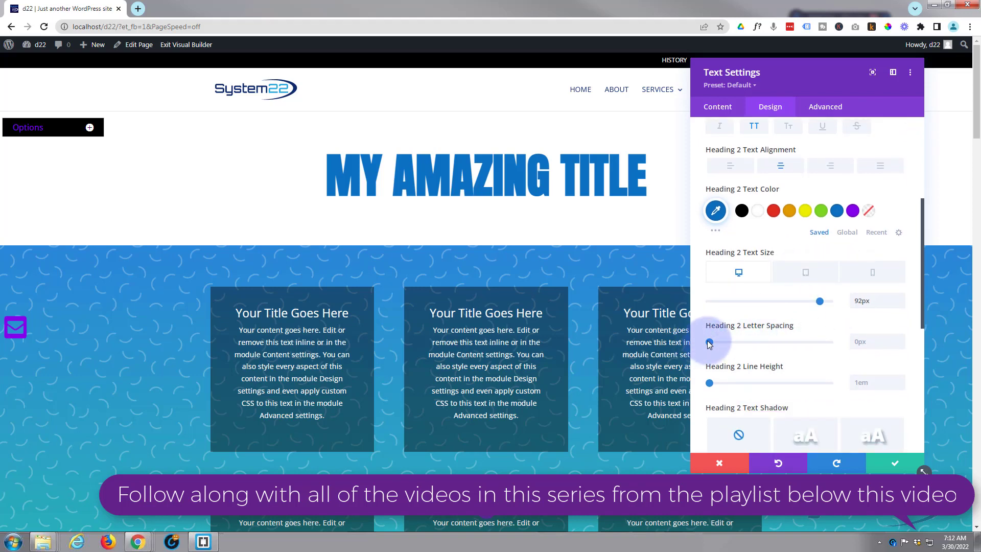
drag(709, 343, 719, 343)
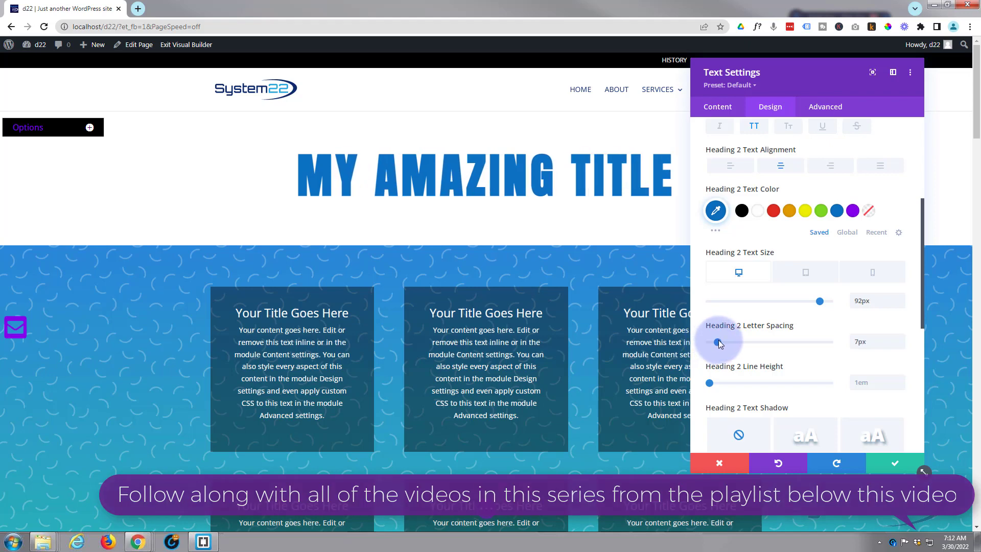
Apply the blurred text shadow preset offset diagonally down and to the right to Heading 2
scroll(755, 330, down, 5)
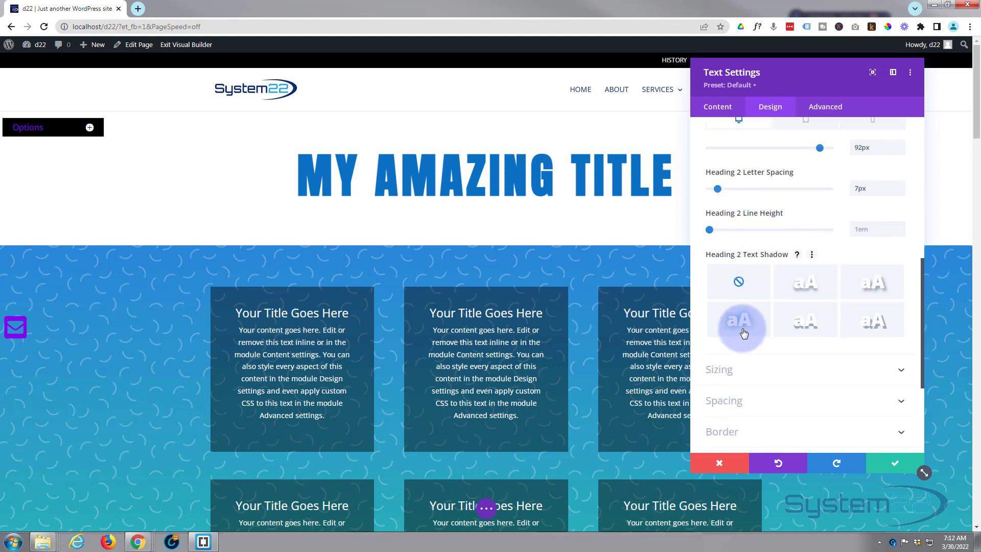
click(811, 285)
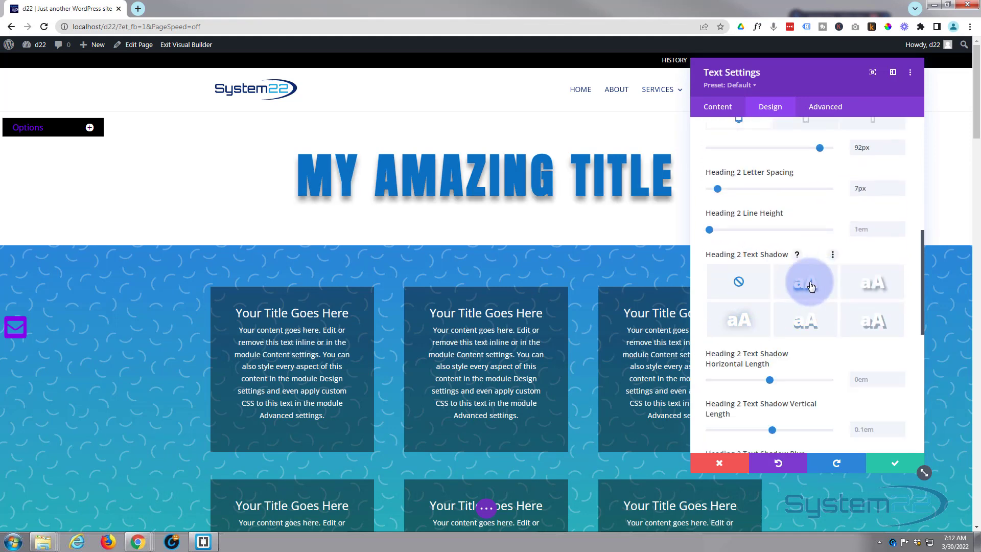
click(867, 285)
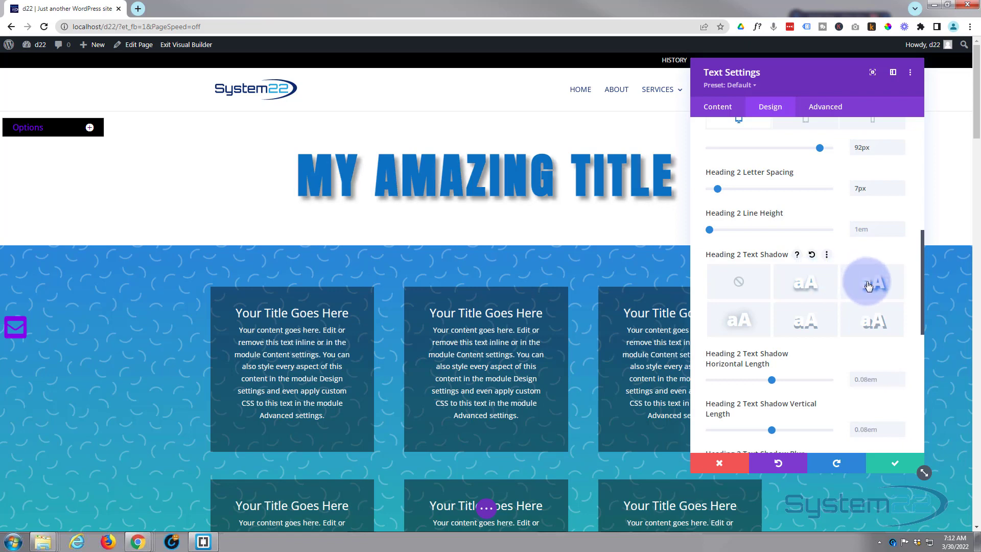
Set the Heading 2 text shadow to 0.13em horizontal length, 0.19em vertical length and 0.16em blur strength
scroll(800, 299, down, 2)
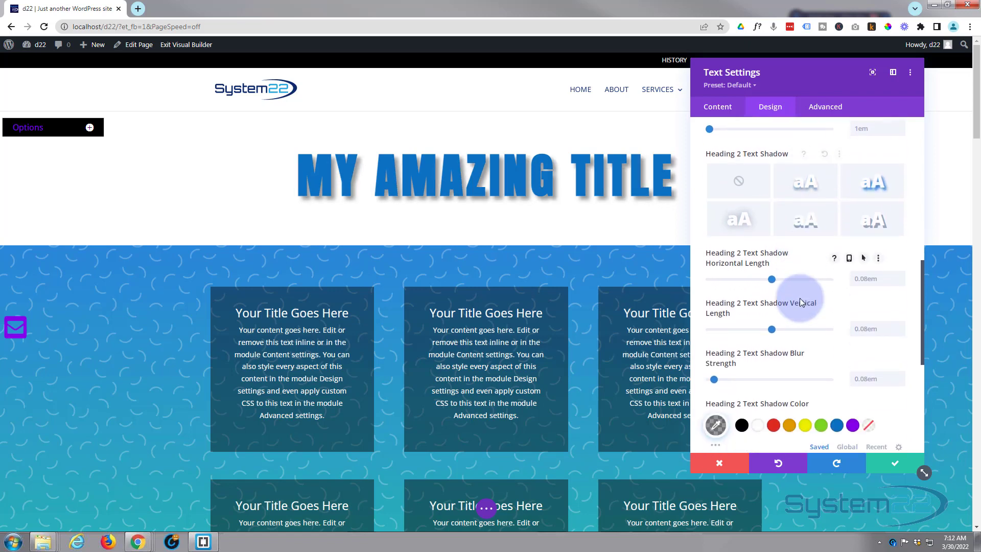
click(771, 276)
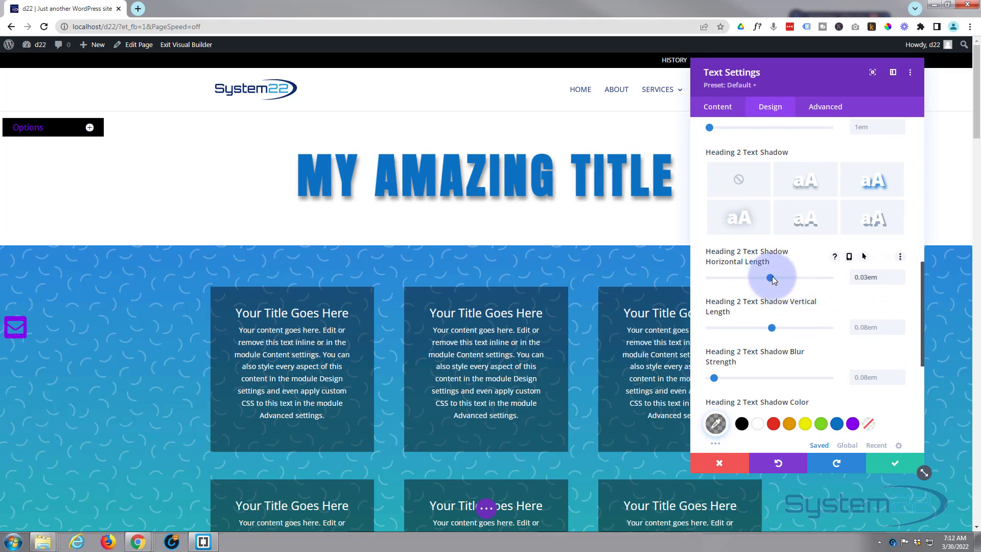
drag(772, 276, 772, 277)
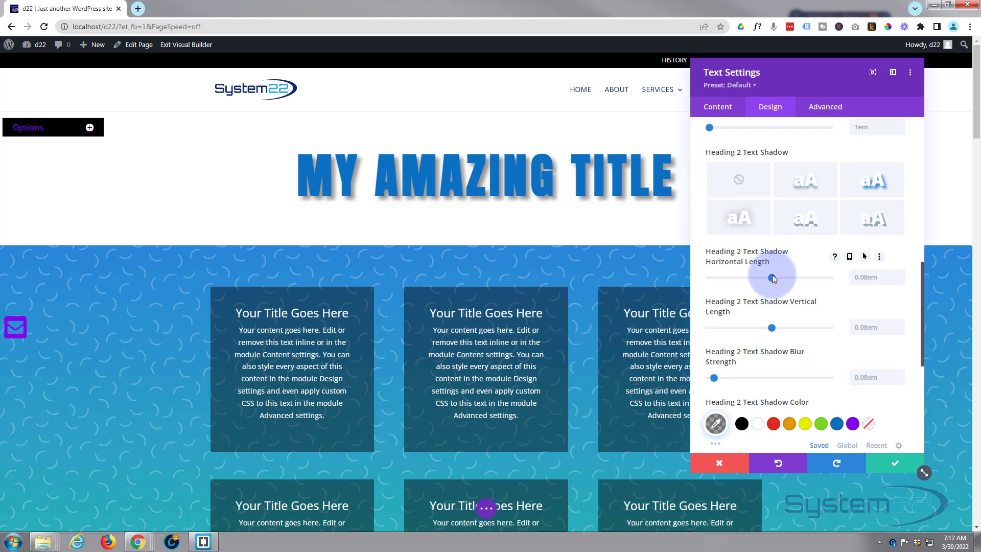
click(772, 327)
drag(773, 326, 773, 324)
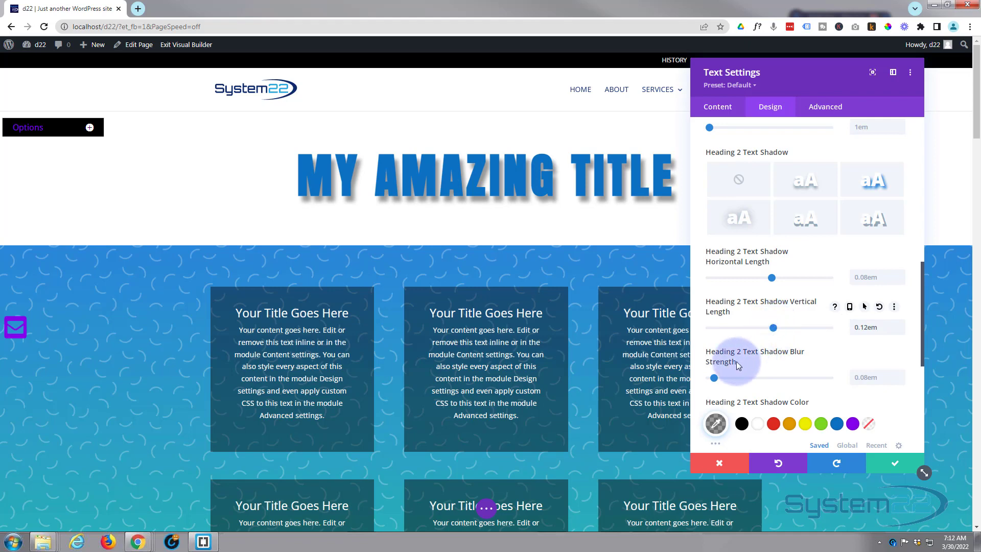
drag(716, 377, 719, 377)
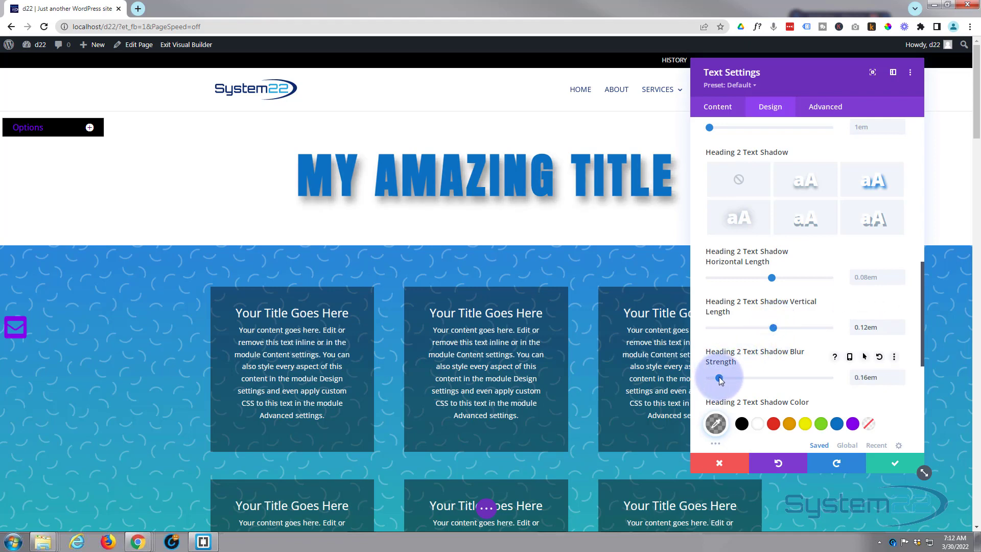
click(774, 325)
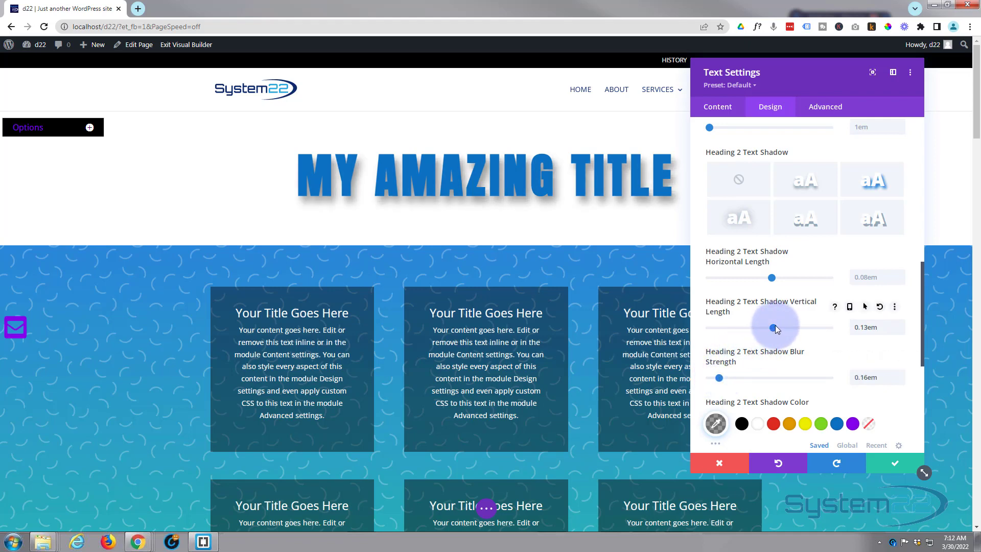
drag(775, 327, 777, 326)
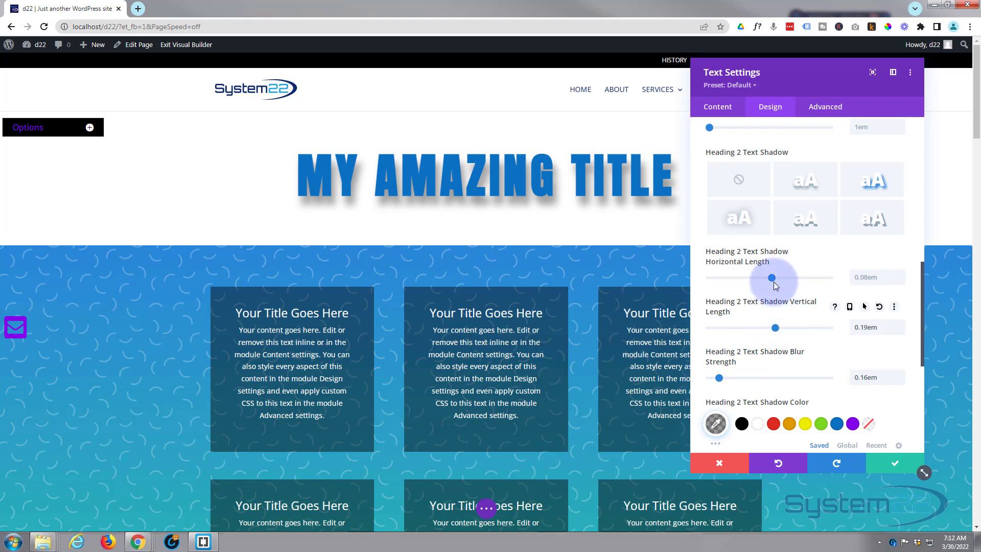
drag(774, 277, 773, 277)
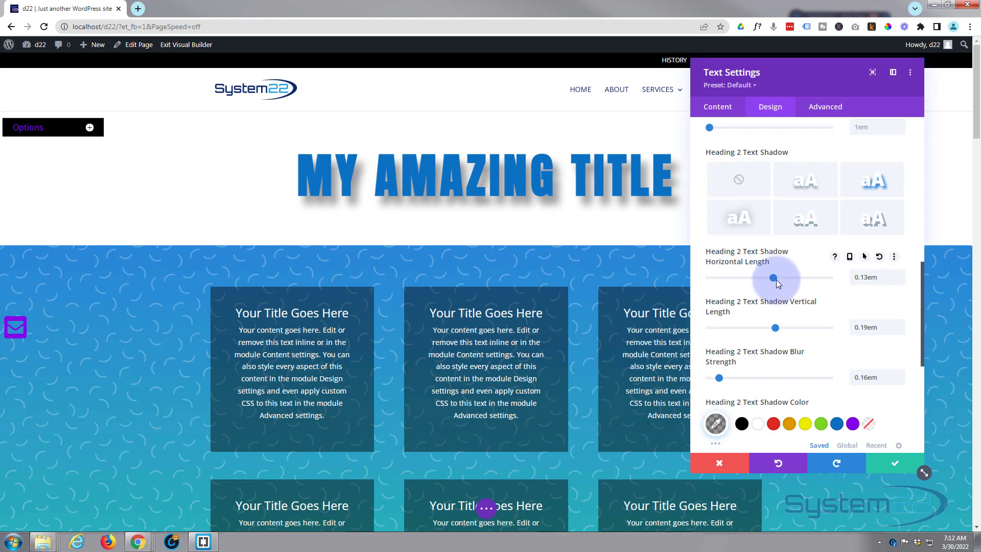
Enable hover values for the Heading 2 text shadow color and make the default desktop shadow transparent
scroll(791, 286, down, 2)
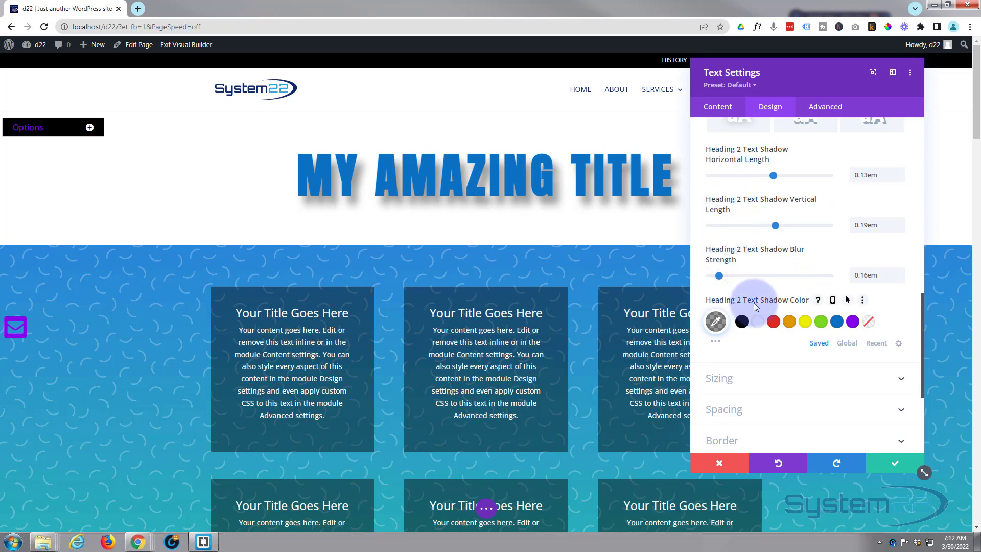
click(848, 301)
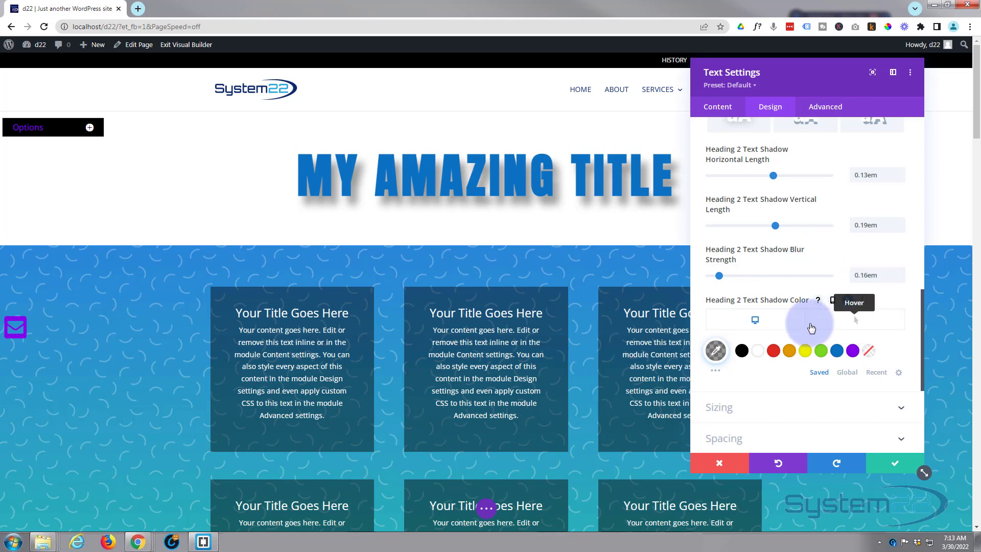
click(869, 351)
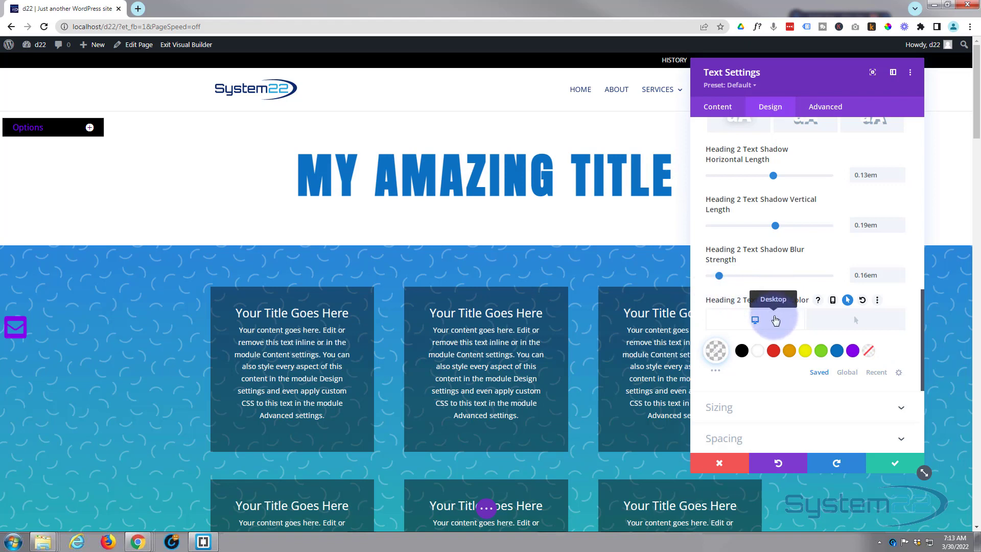
Set the Heading 2 hover shadow color to black at 45% opacity, rgba(0,0,0,0.45), and return to the desktop state
click(838, 324)
click(742, 352)
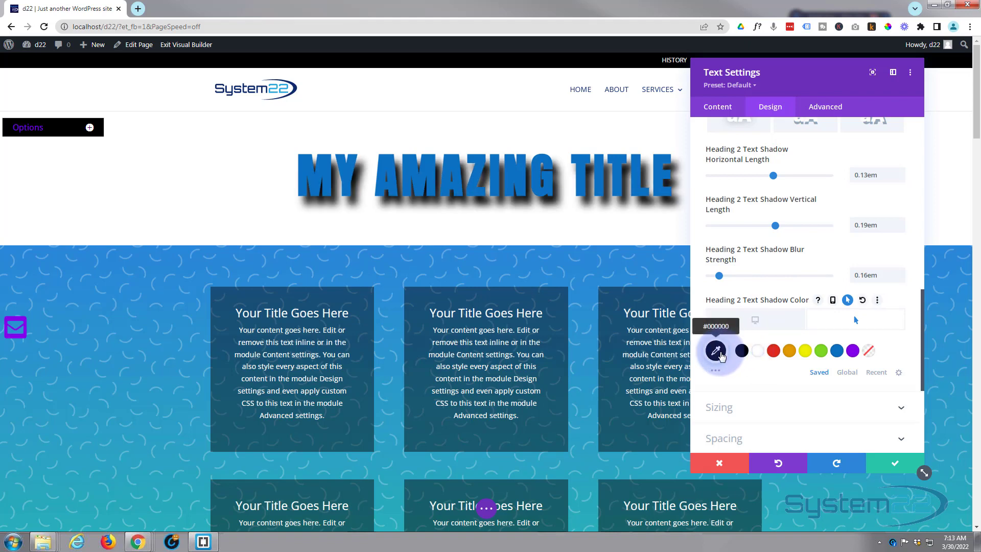
click(721, 354)
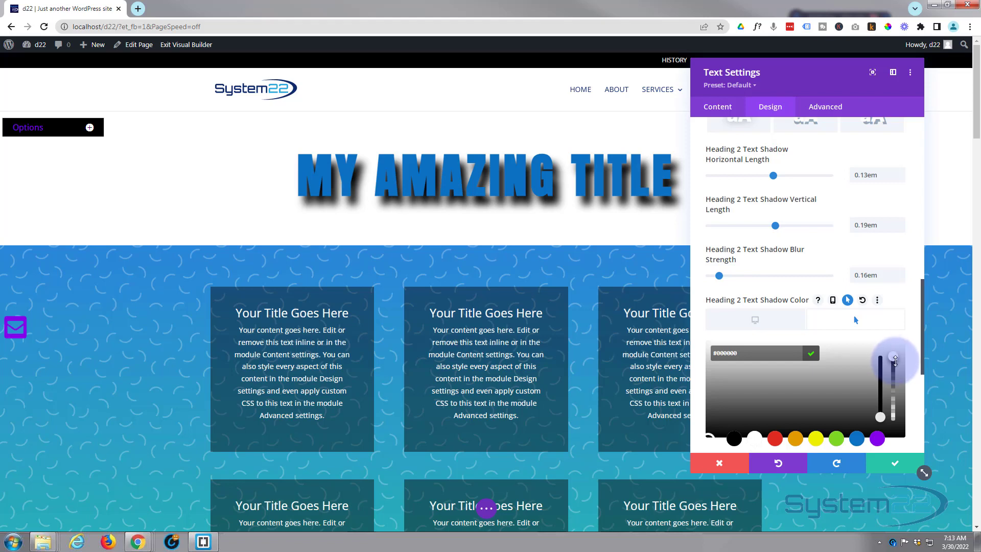
drag(896, 365, 896, 401)
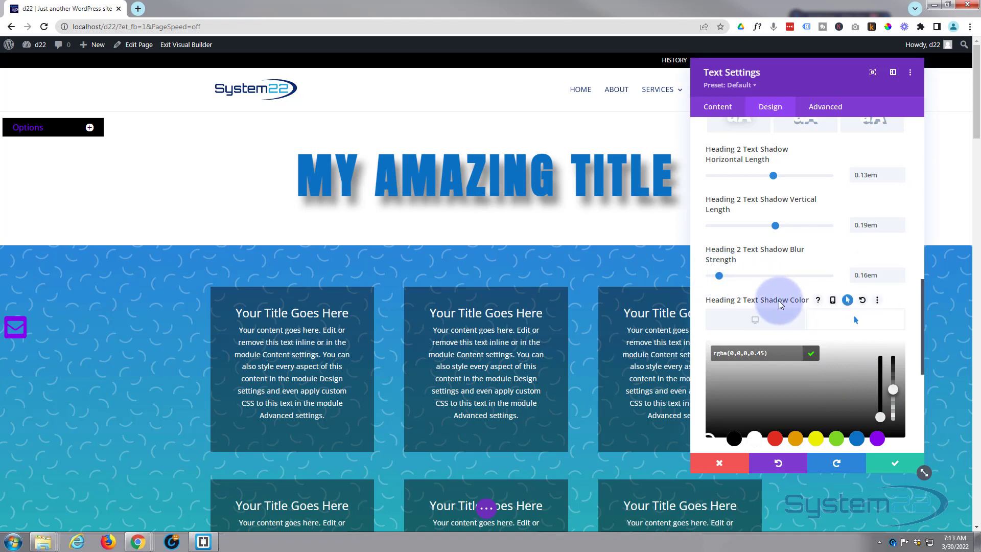
click(769, 321)
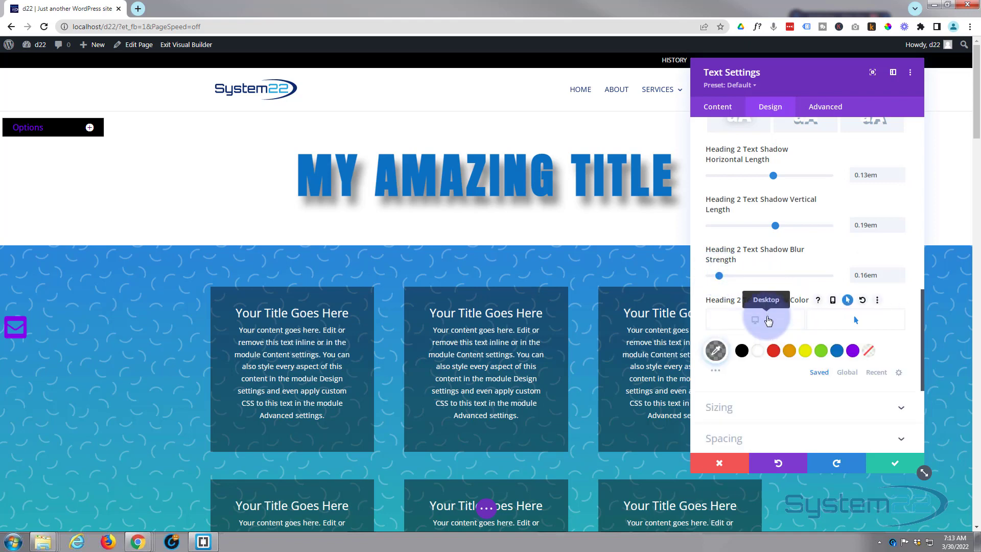
click(769, 320)
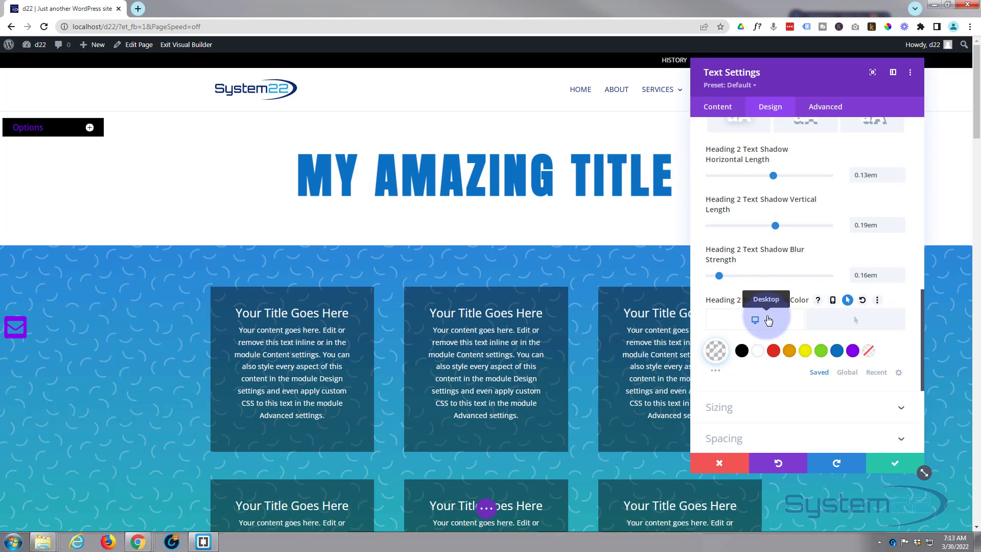
Enable hover values for the Heading 2 text color and set the hover color to white, #ffffff
scroll(768, 320, up, 2)
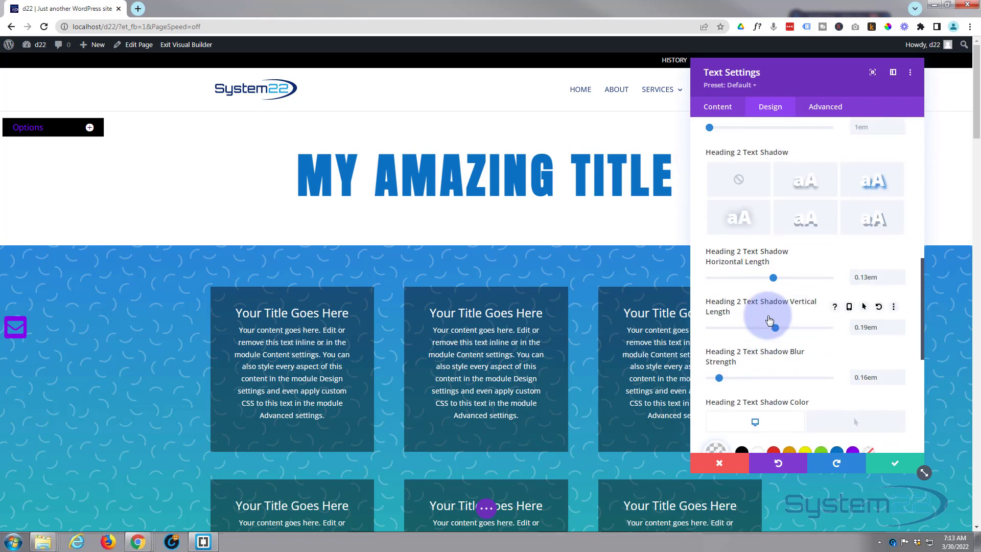
scroll(769, 319, up, 4)
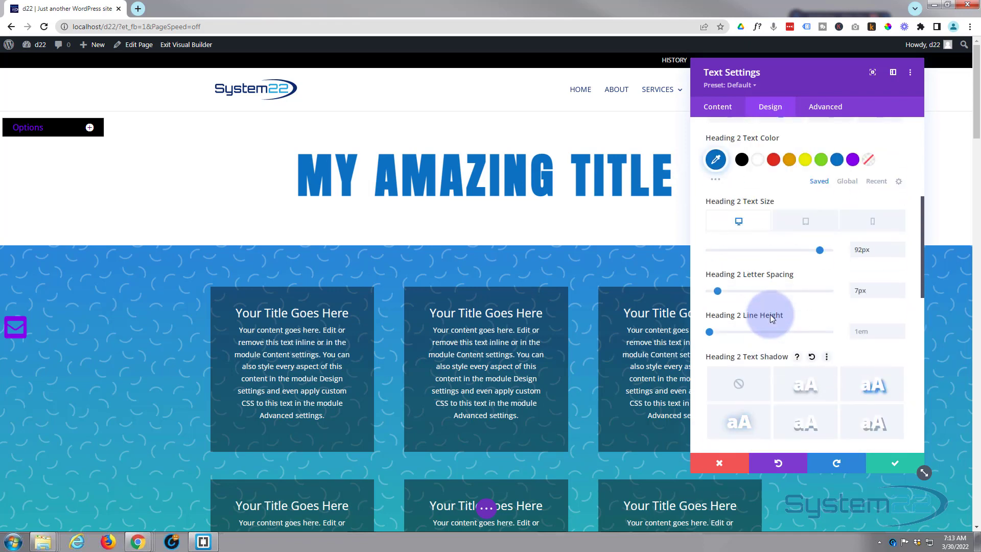
scroll(769, 312, up, 2)
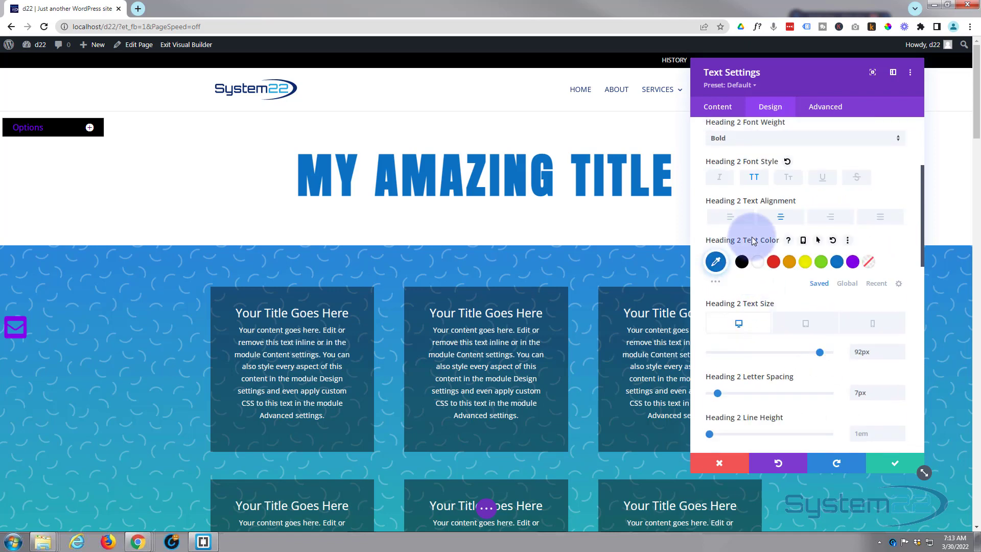
click(818, 240)
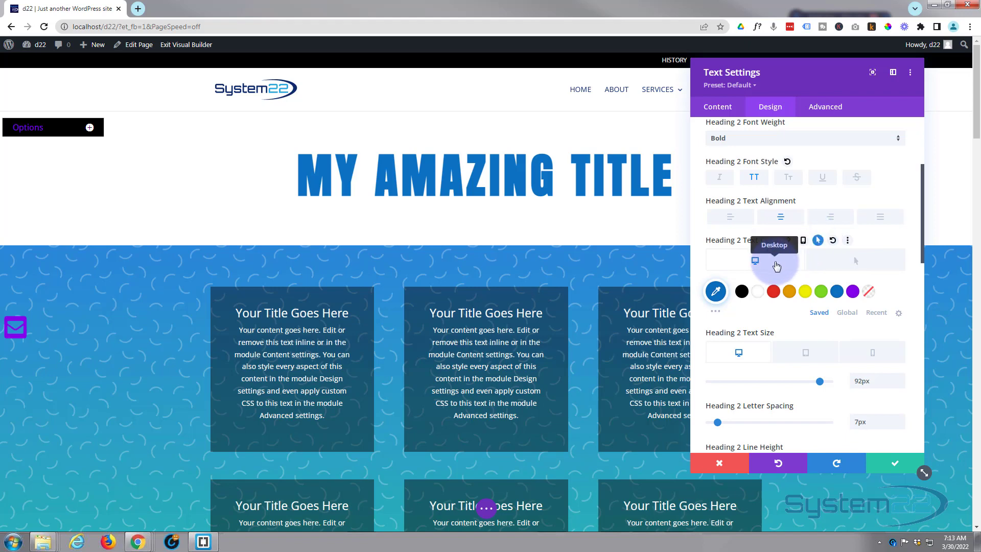
click(832, 264)
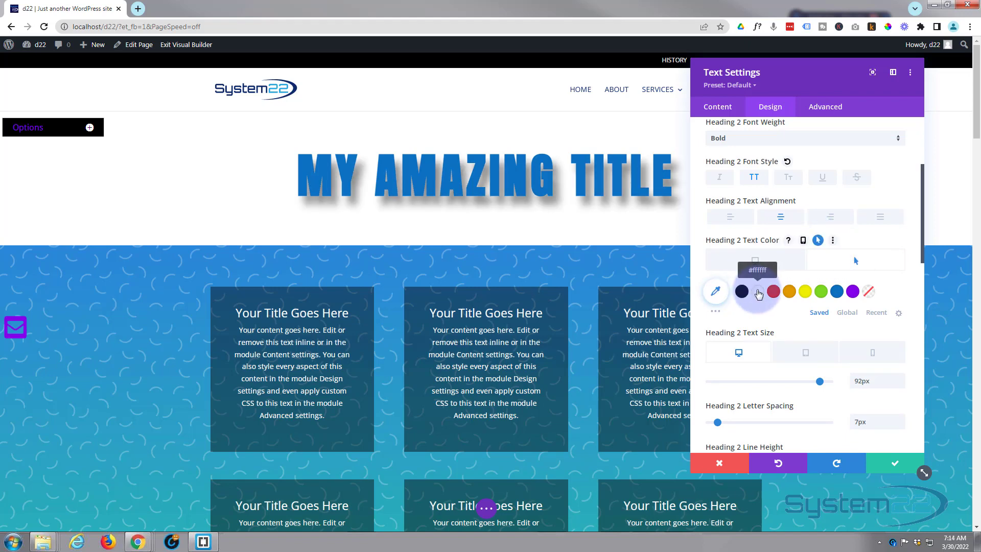
click(759, 292)
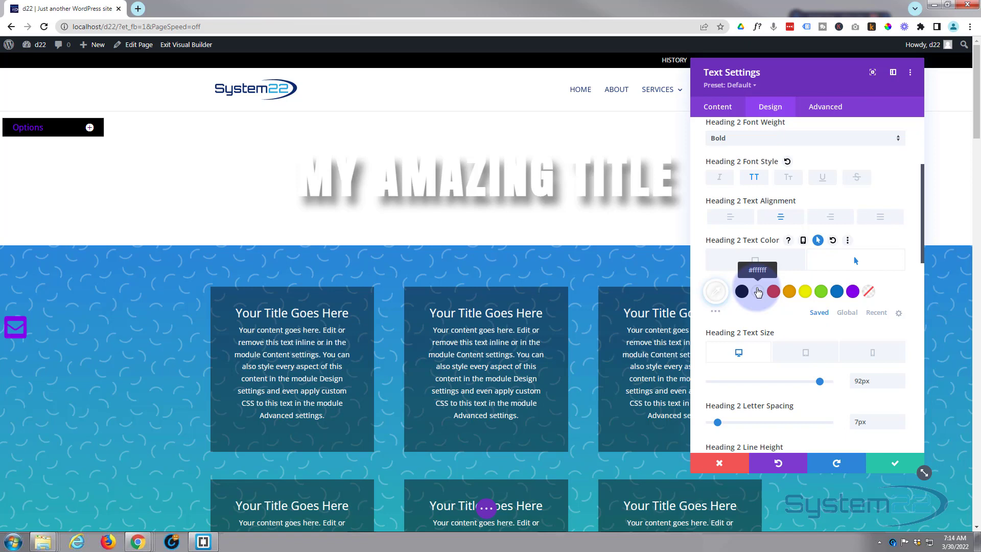
Enable hover values for the title module's Transform and set the linked hover scale to 125% in both directions
scroll(759, 299, up, 3)
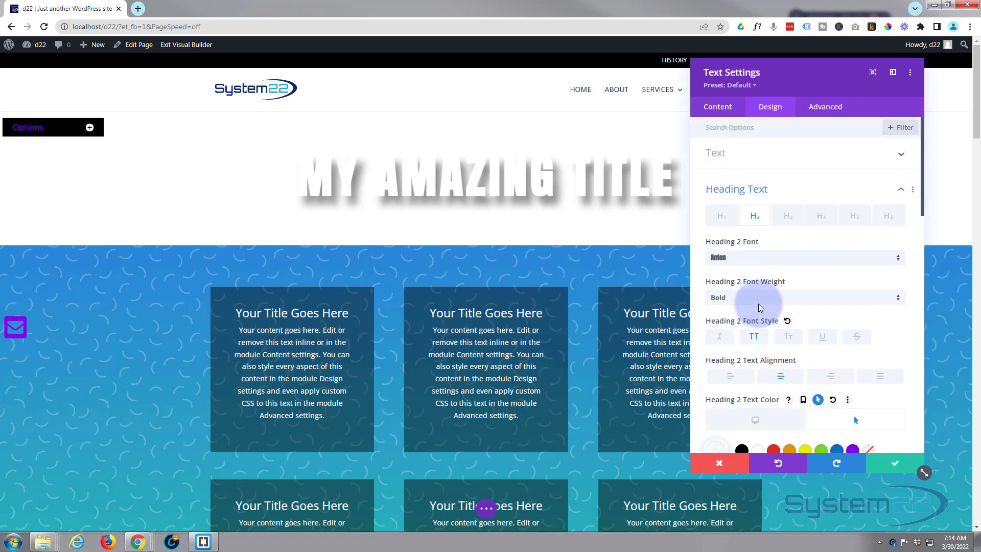
click(771, 192)
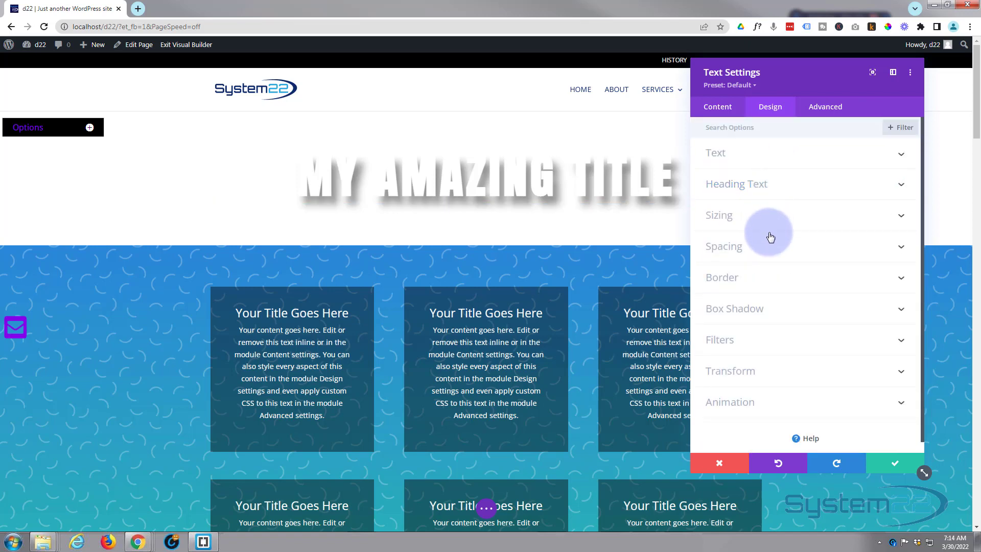
click(791, 373)
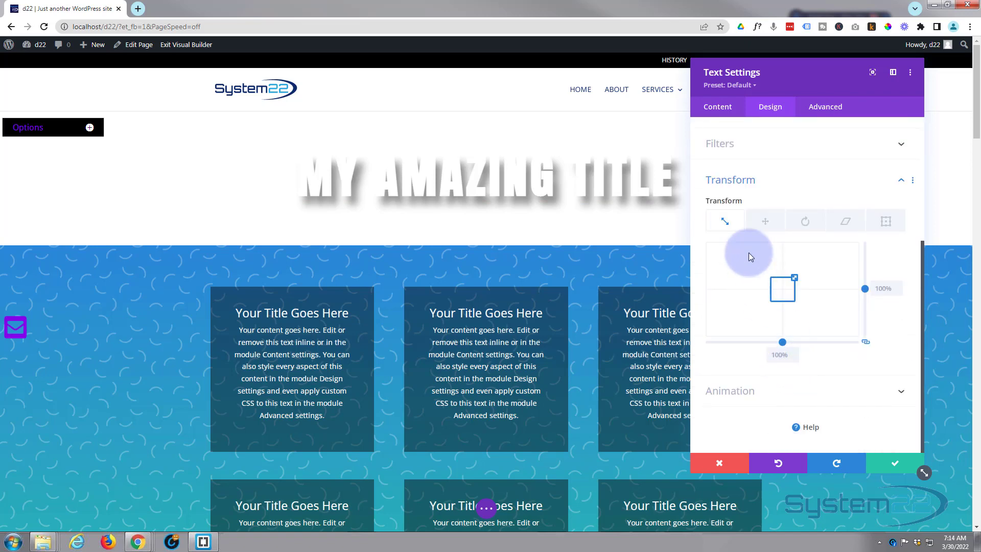
click(727, 224)
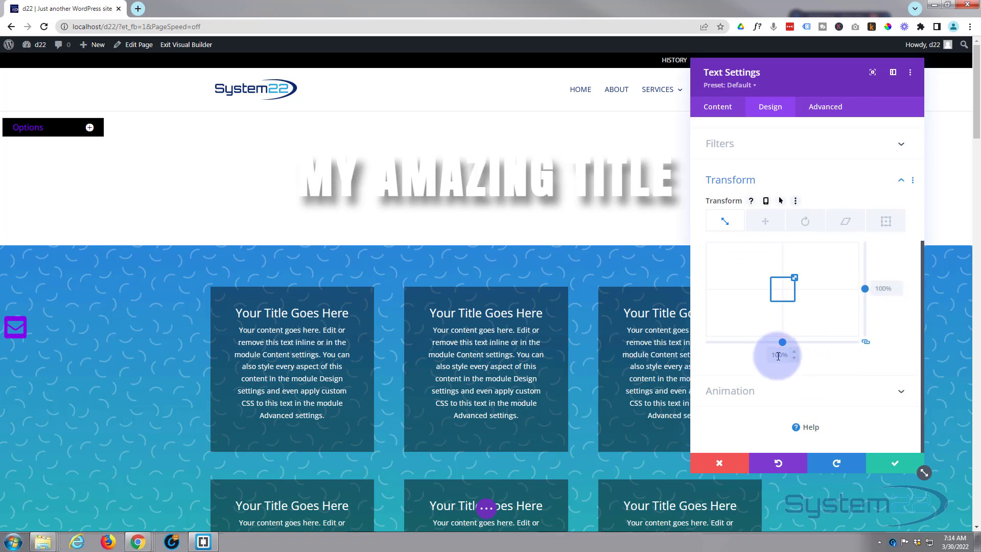
click(866, 342)
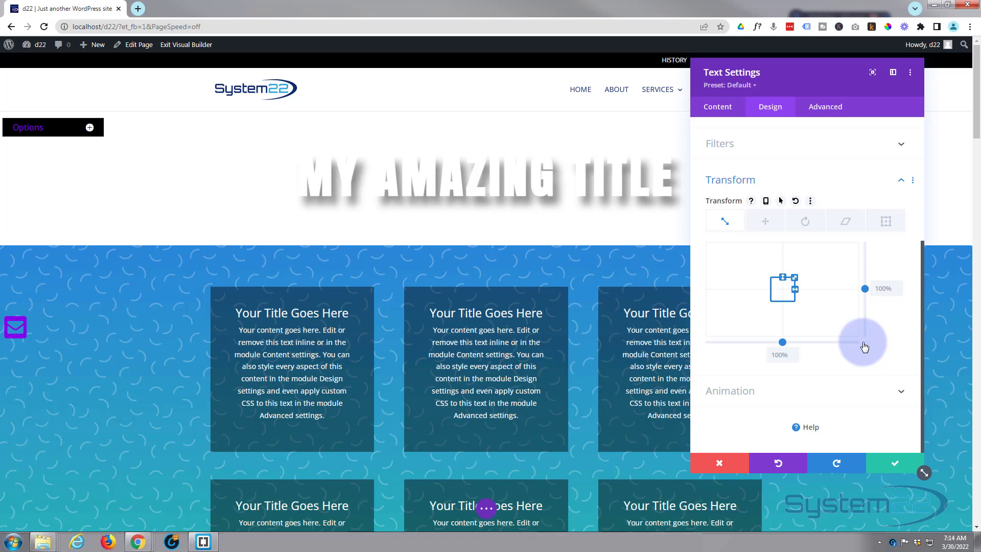
click(864, 348)
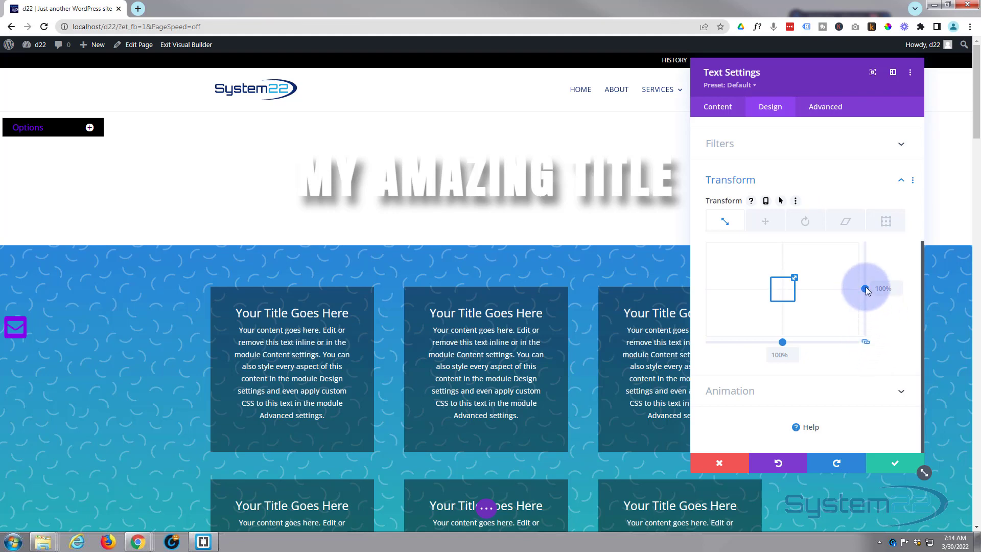
click(781, 202)
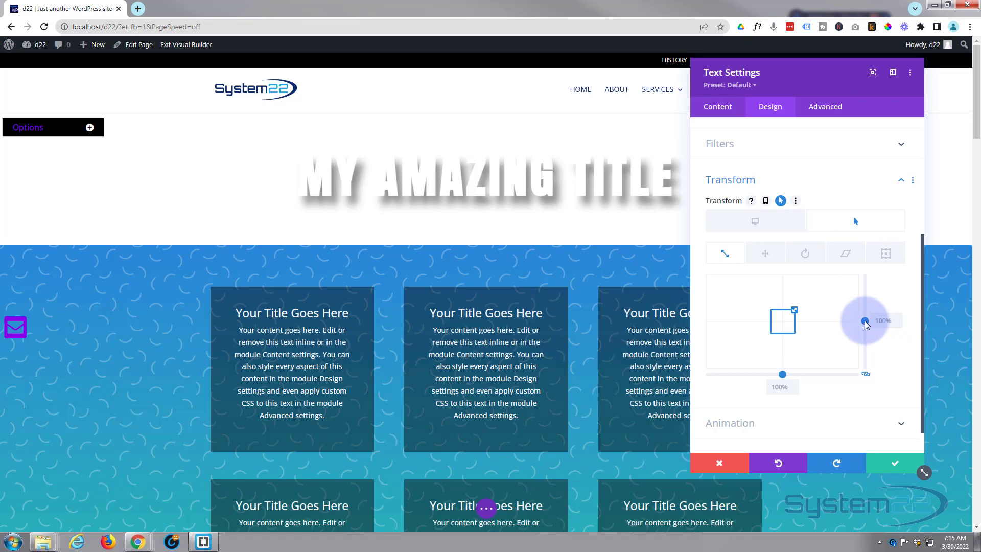
drag(865, 322, 899, 327)
click(899, 327)
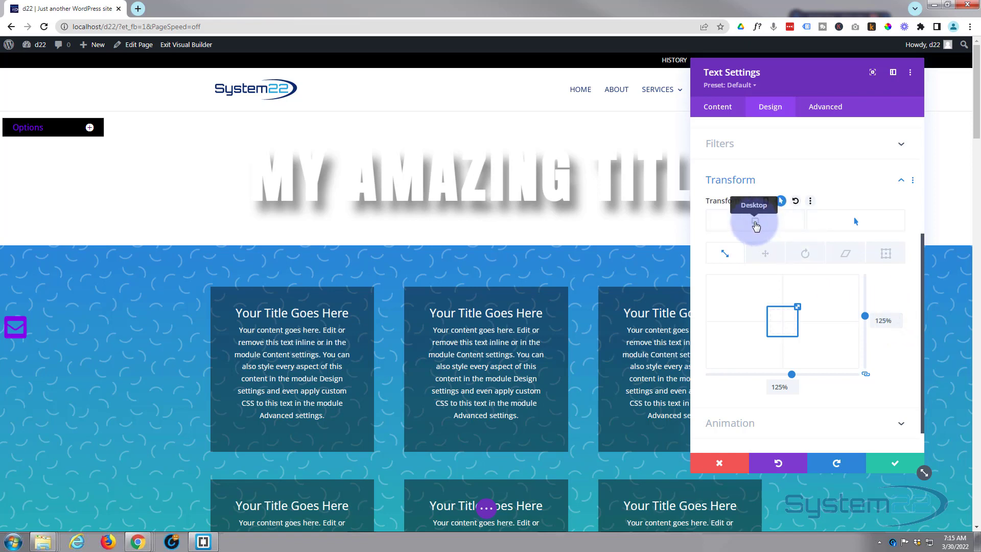
Compare the title's desktop and hover states in the Transform settings and finish on the desktop state
click(756, 226)
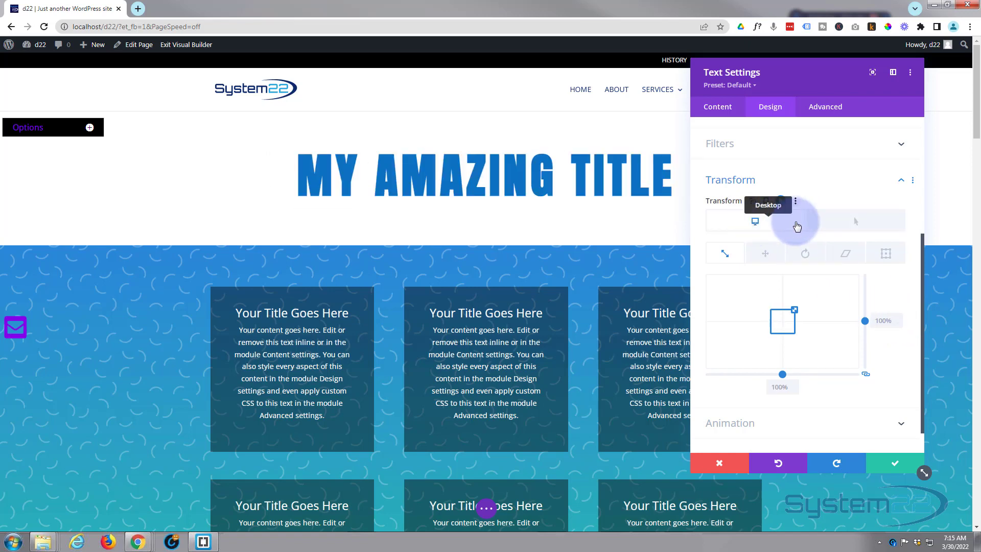
click(860, 227)
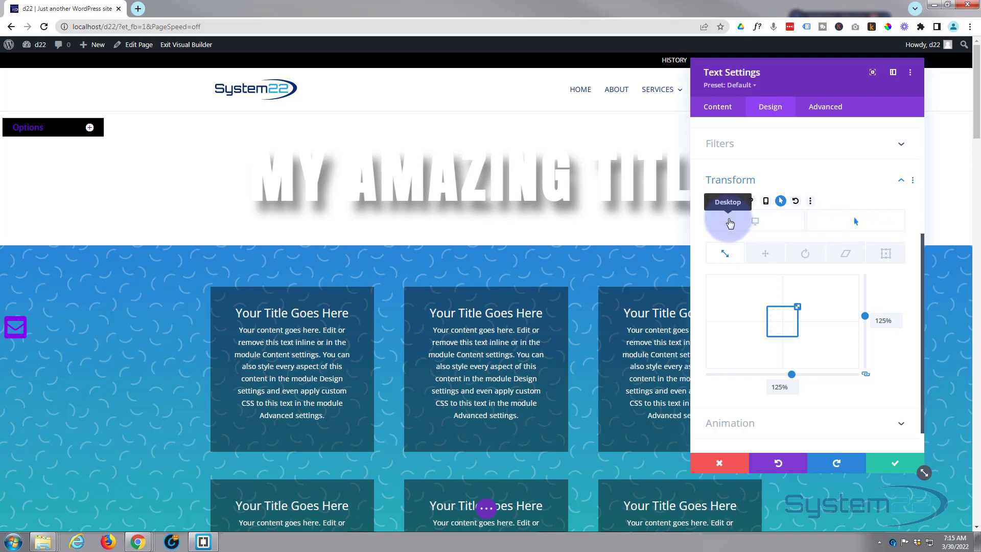
click(730, 223)
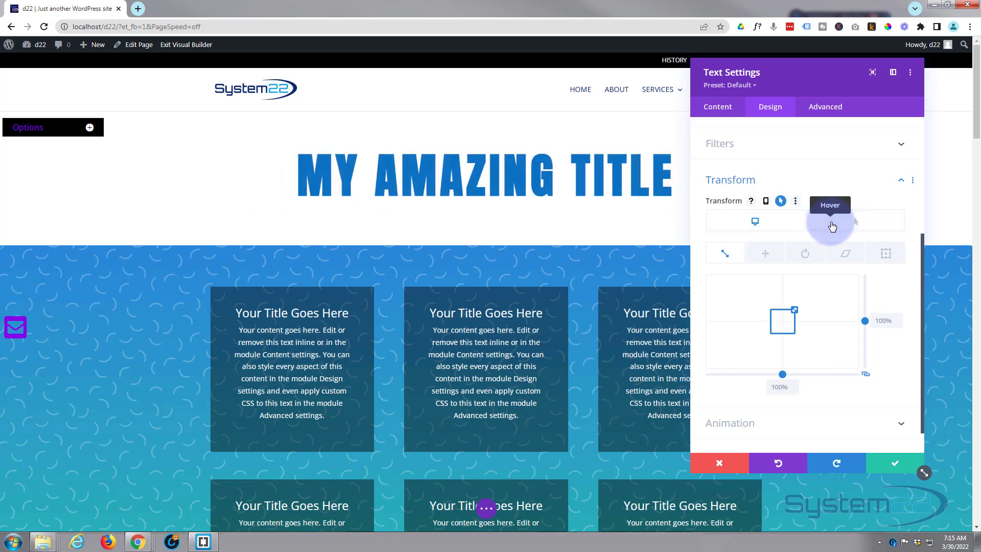
click(833, 227)
click(748, 228)
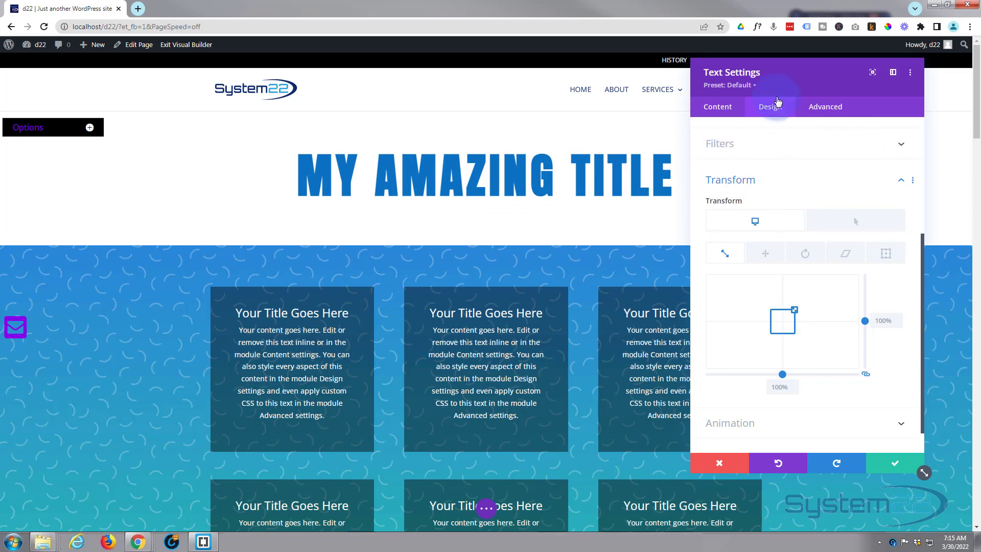
Set the title module's transition duration to 700ms with an Ease-In-Out speed curve and save the module settings
click(826, 108)
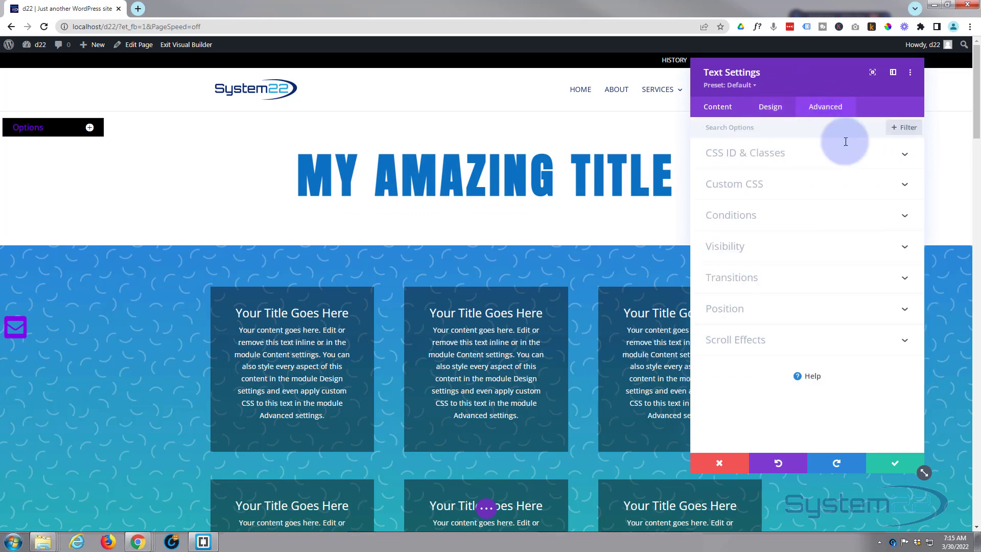
click(827, 282)
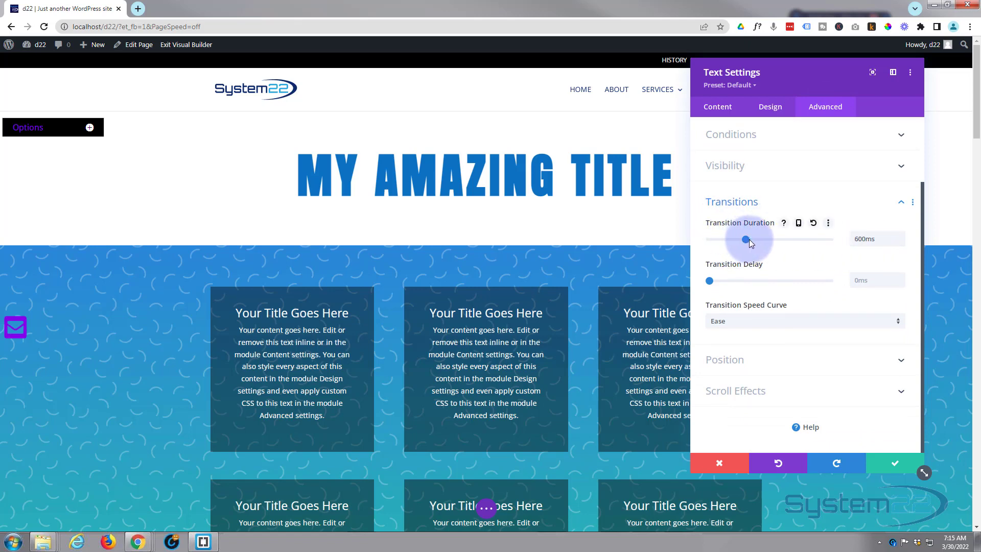
drag(749, 240, 756, 240)
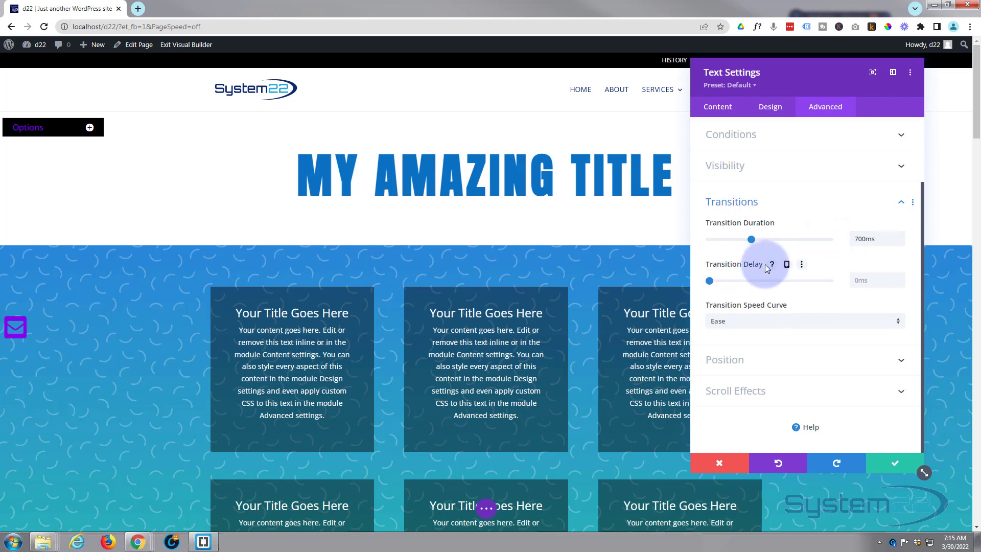
click(760, 321)
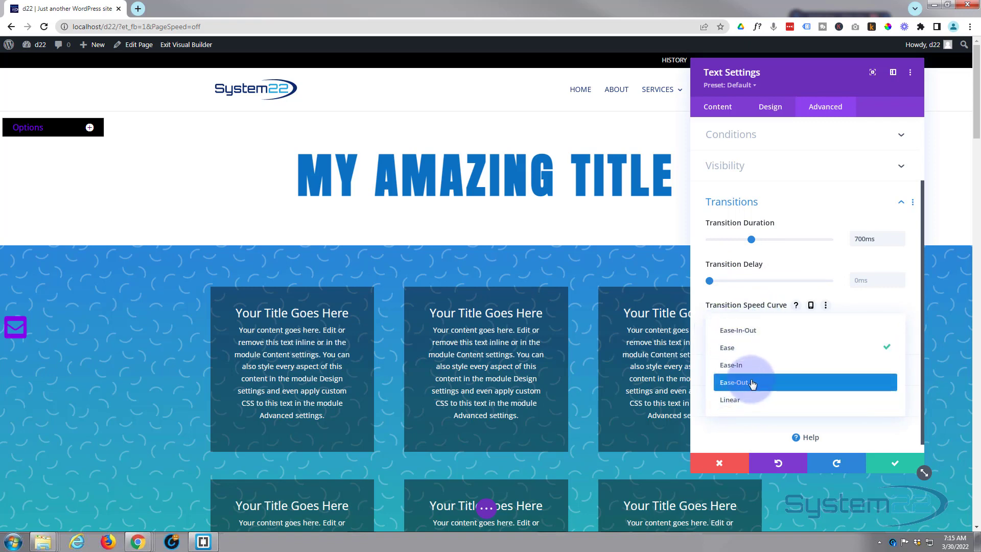
click(749, 332)
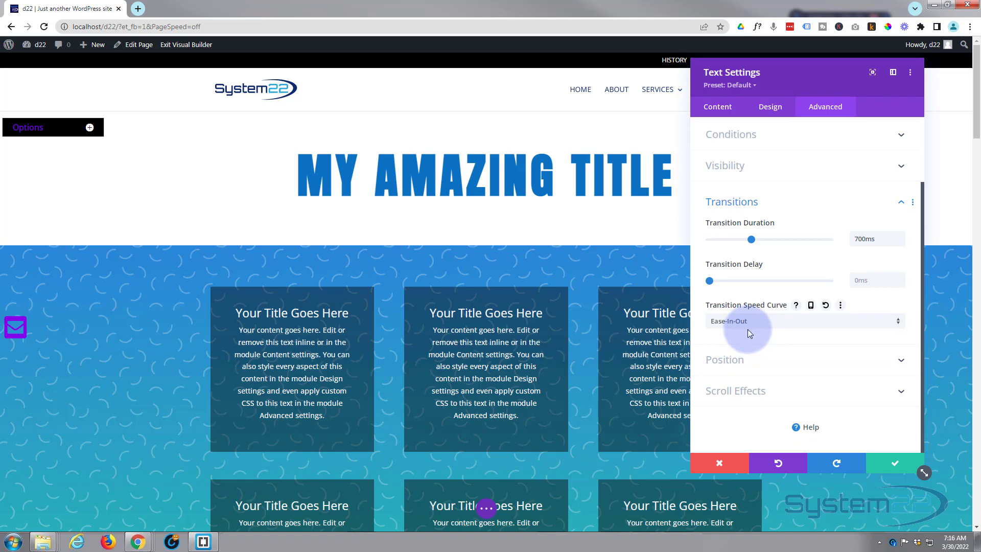
click(898, 467)
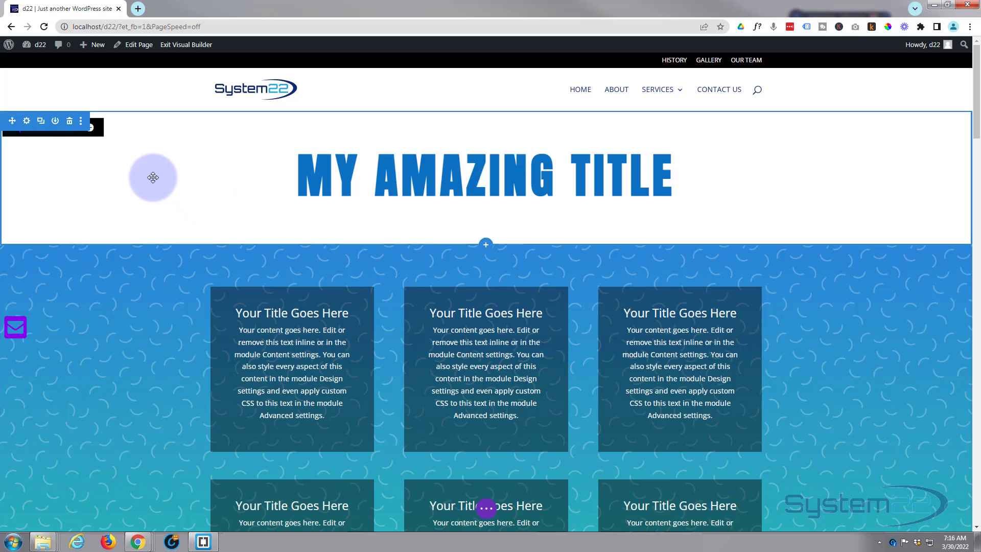
Add a background gradient to the title's section and set its second color to white, #ffffff
click(27, 121)
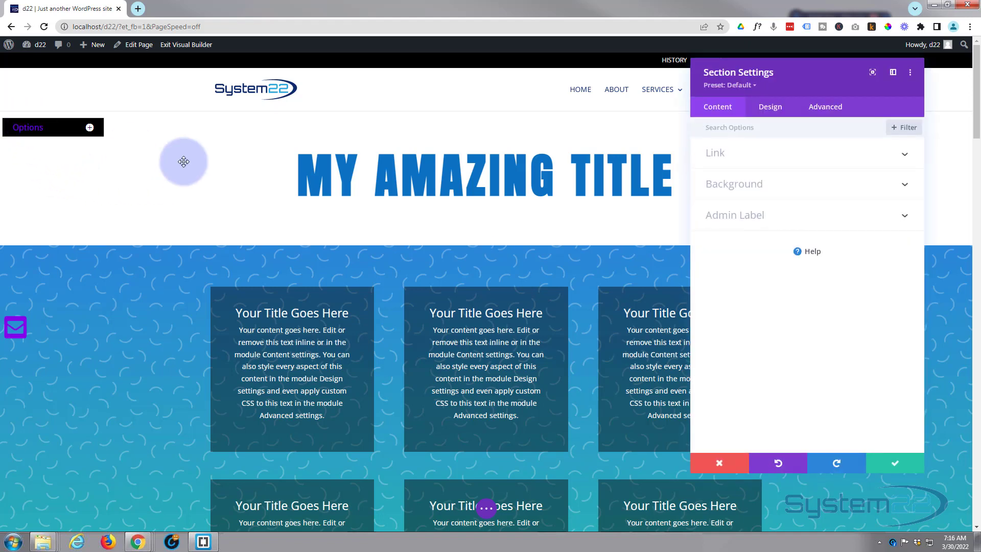
click(807, 187)
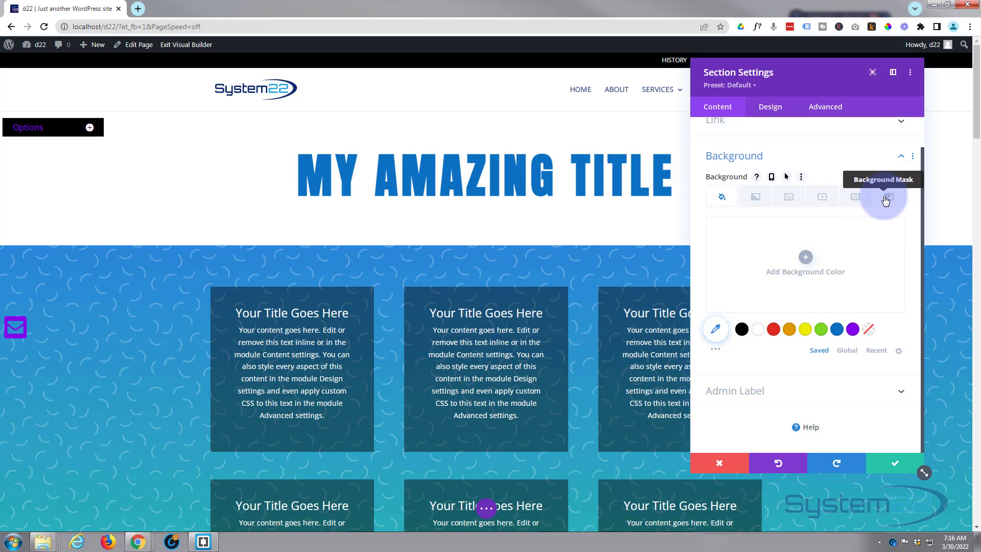
click(757, 196)
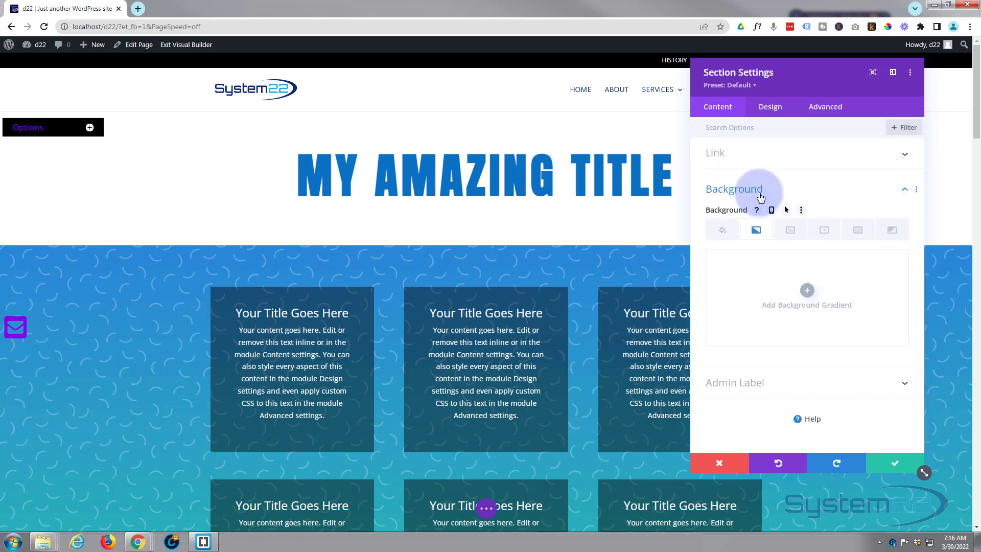
click(807, 291)
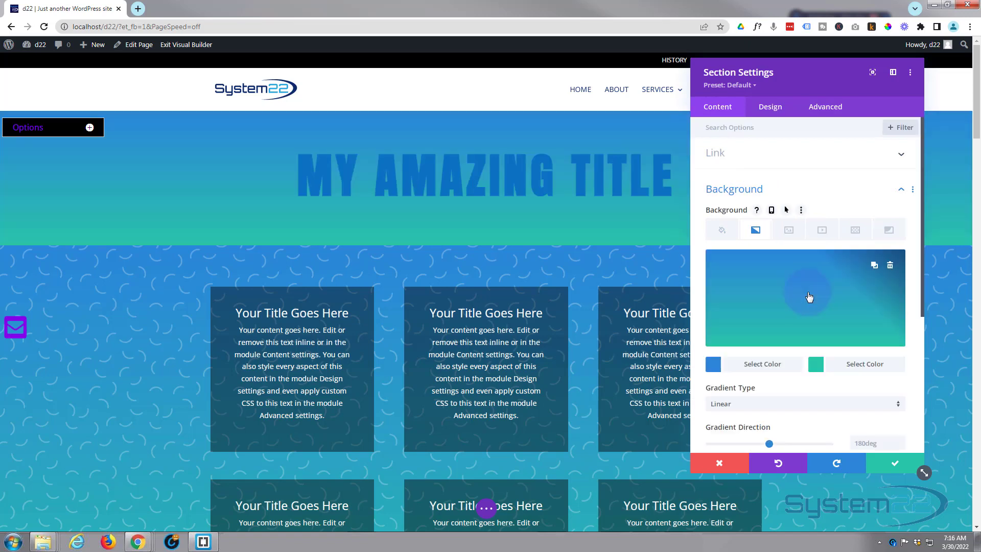
click(854, 366)
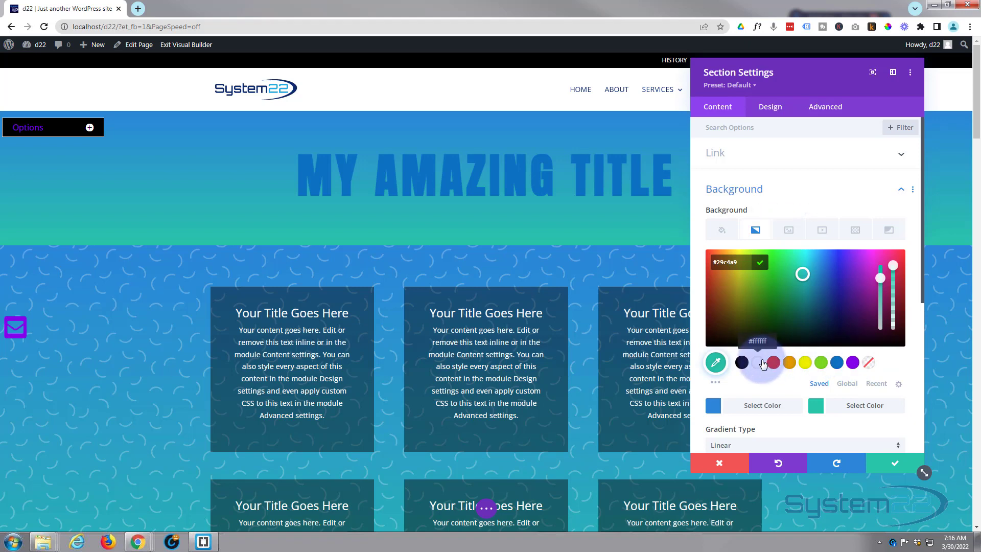
click(759, 363)
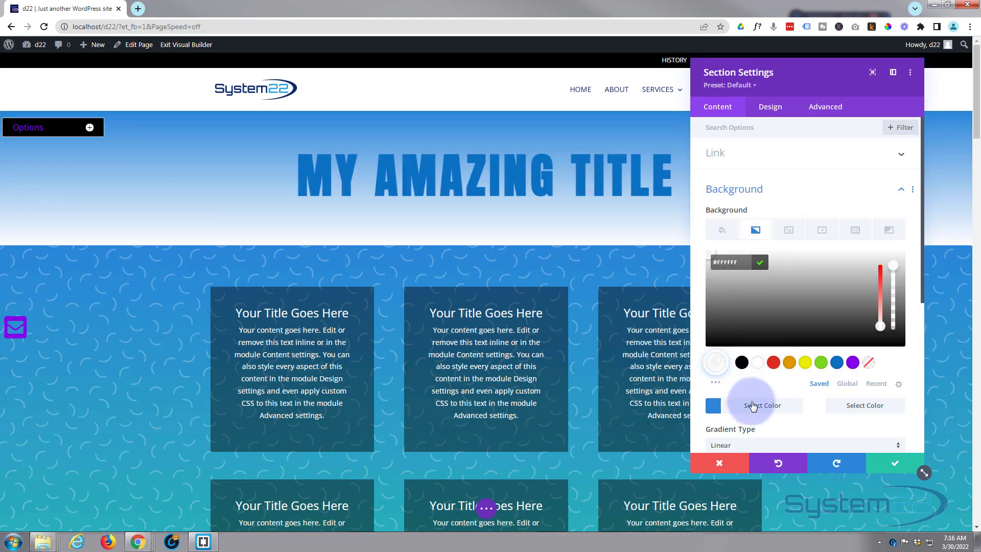
Make the section gradient's first color semi-transparent blue, rgba(43,135,218,0.37), and save the section settings
click(755, 408)
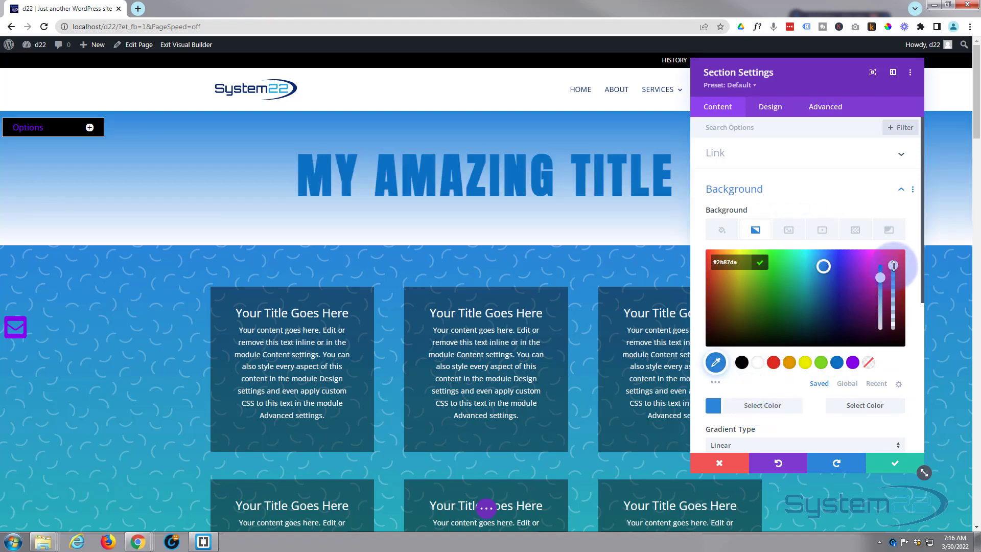
drag(893, 277, 895, 298)
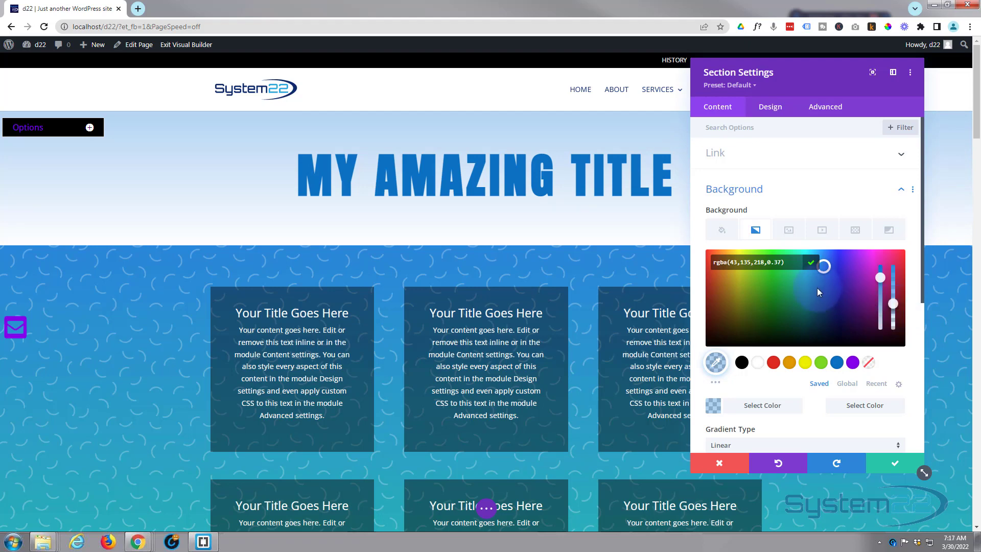
click(890, 466)
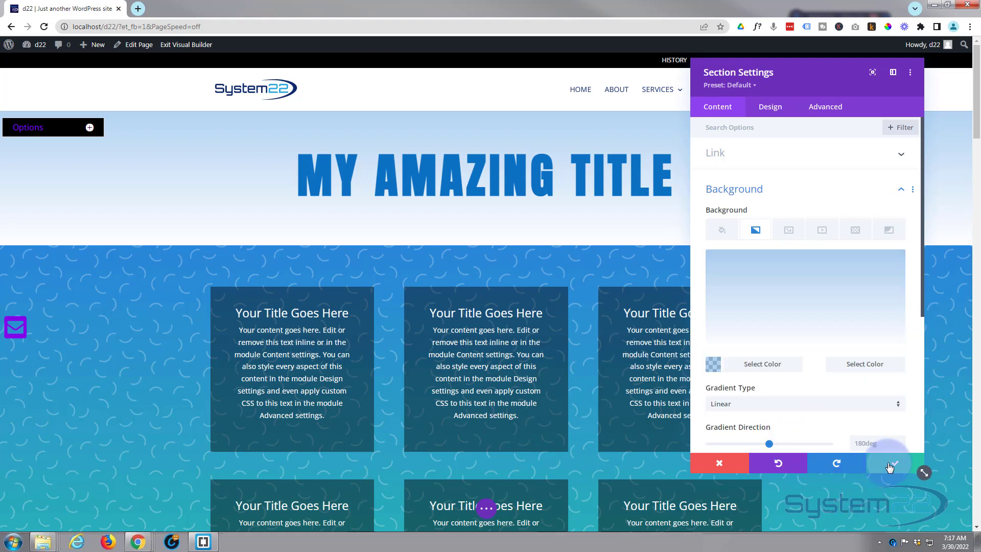
click(889, 464)
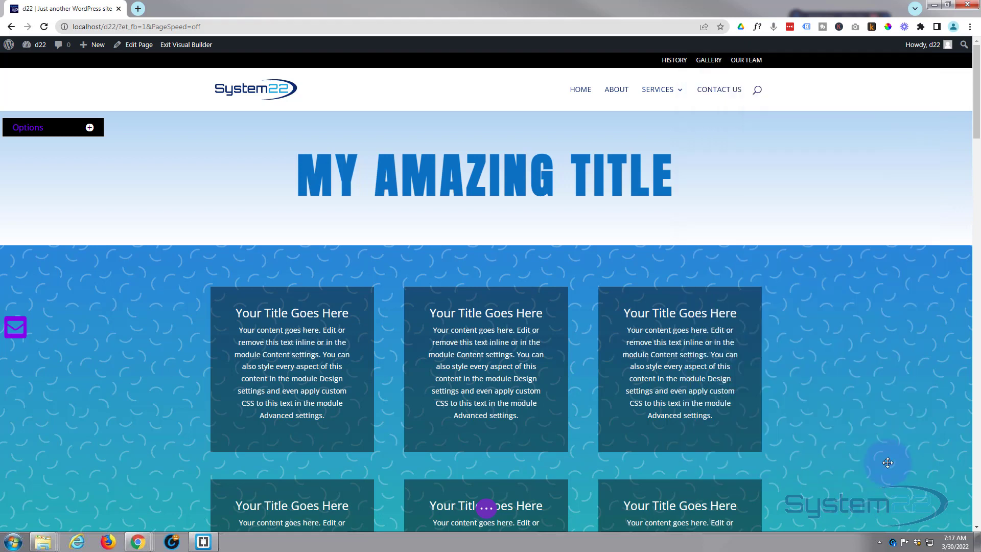
Set the title text module's link URL to #, opening in the same window, and save the module settings
click(488, 509)
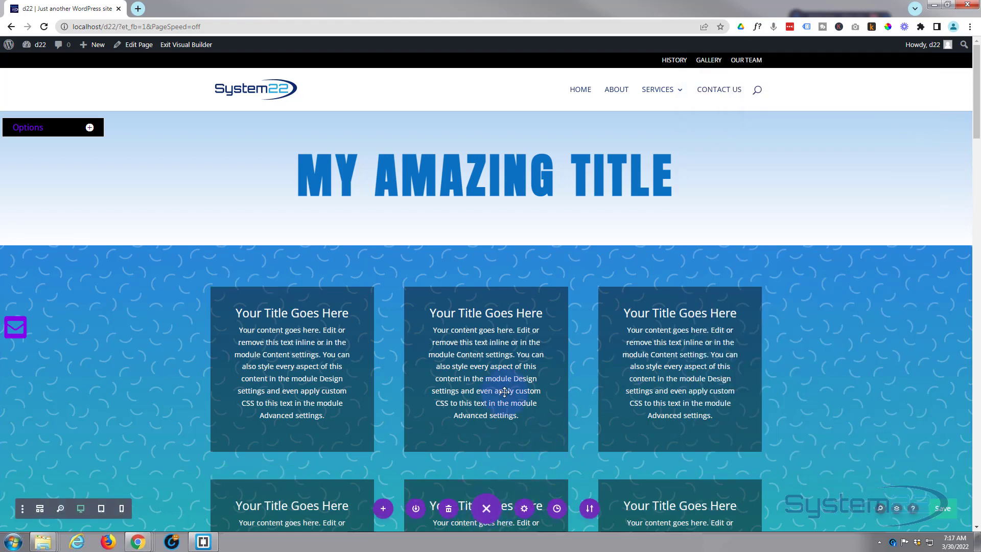
mouse_move(449, 173)
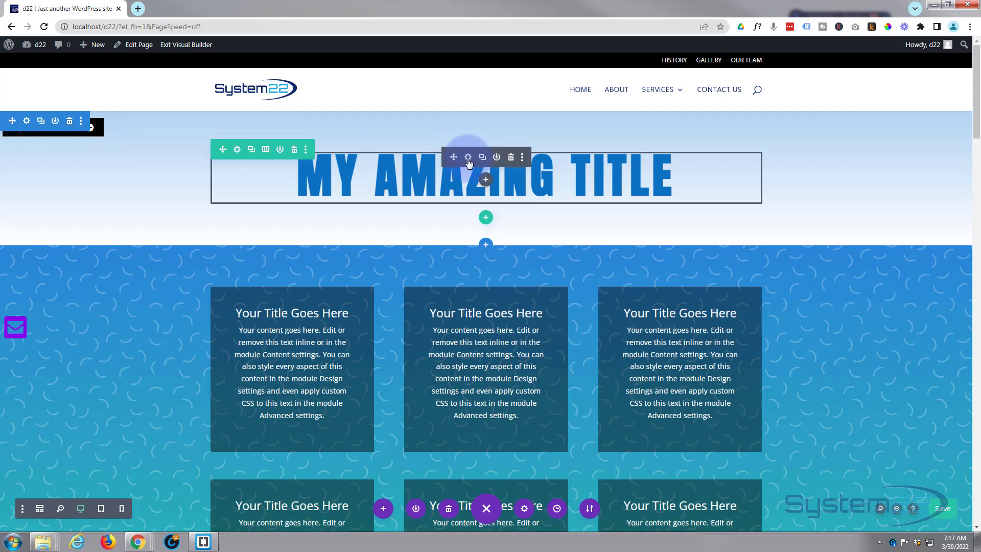
click(468, 159)
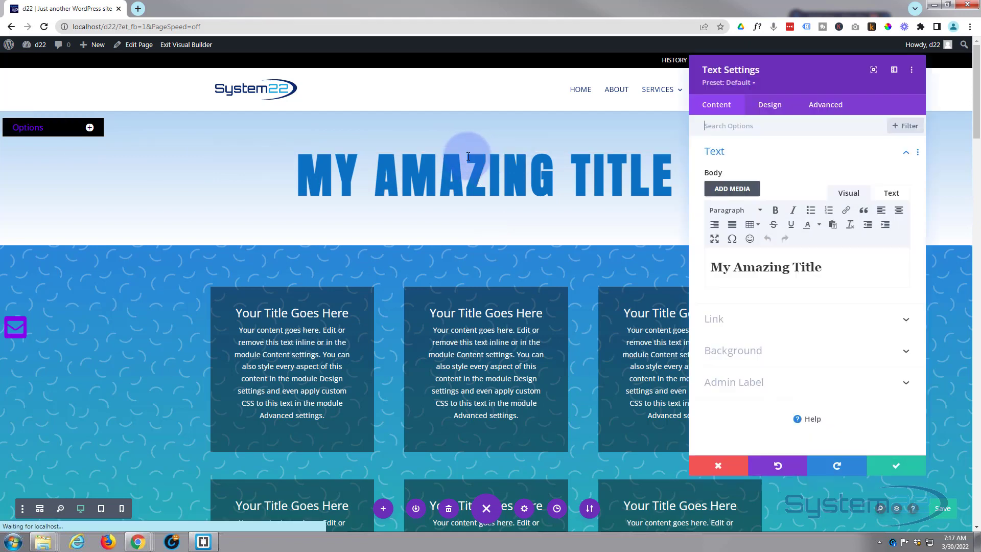
click(730, 319)
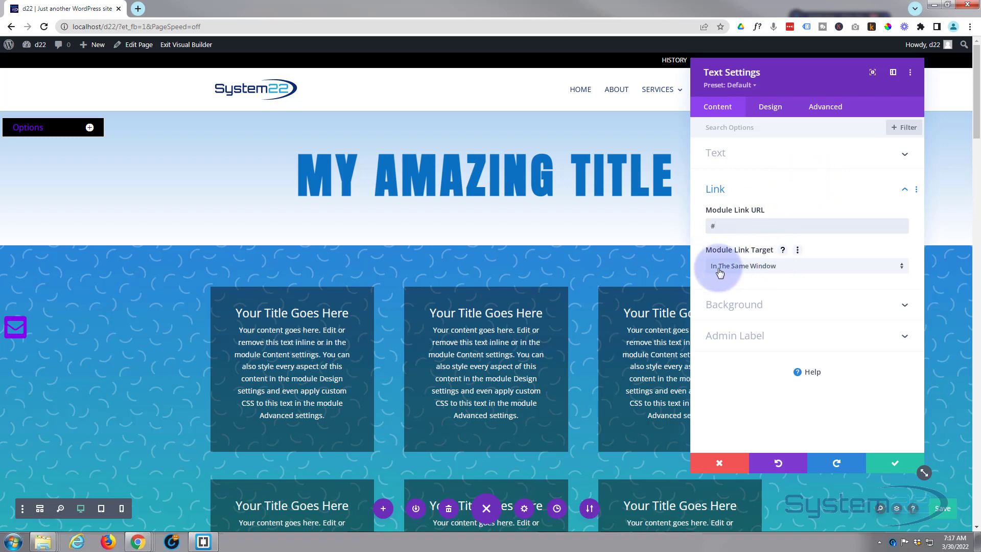
click(795, 266)
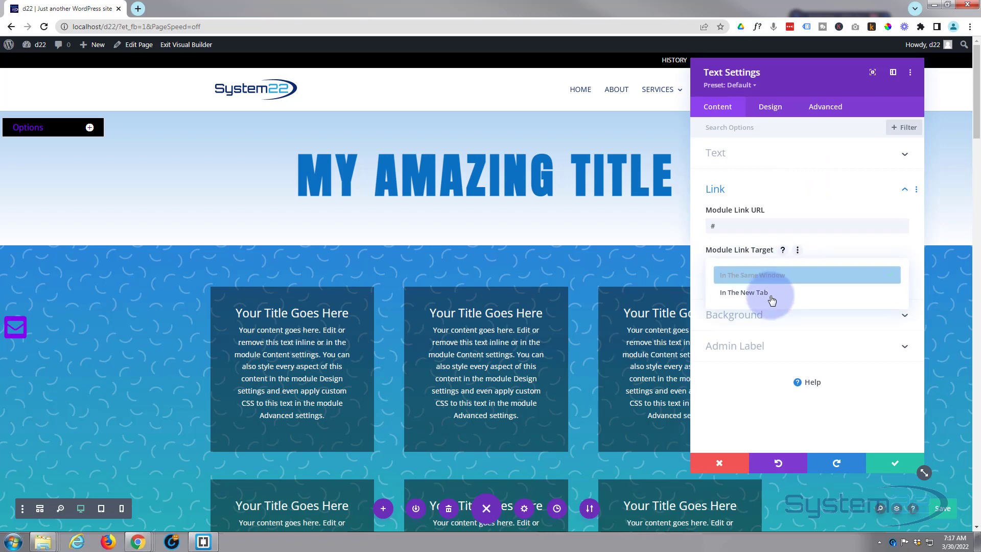
click(701, 264)
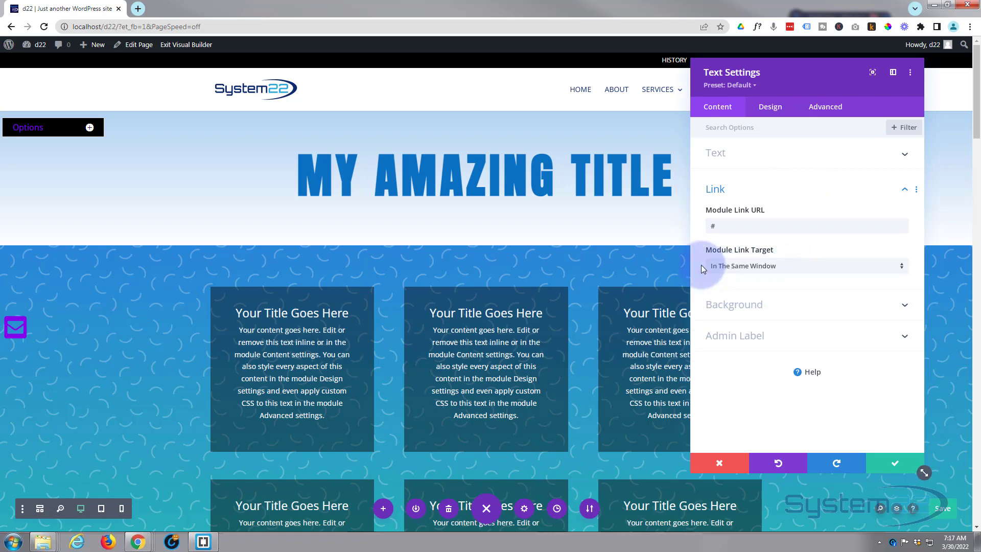
click(893, 463)
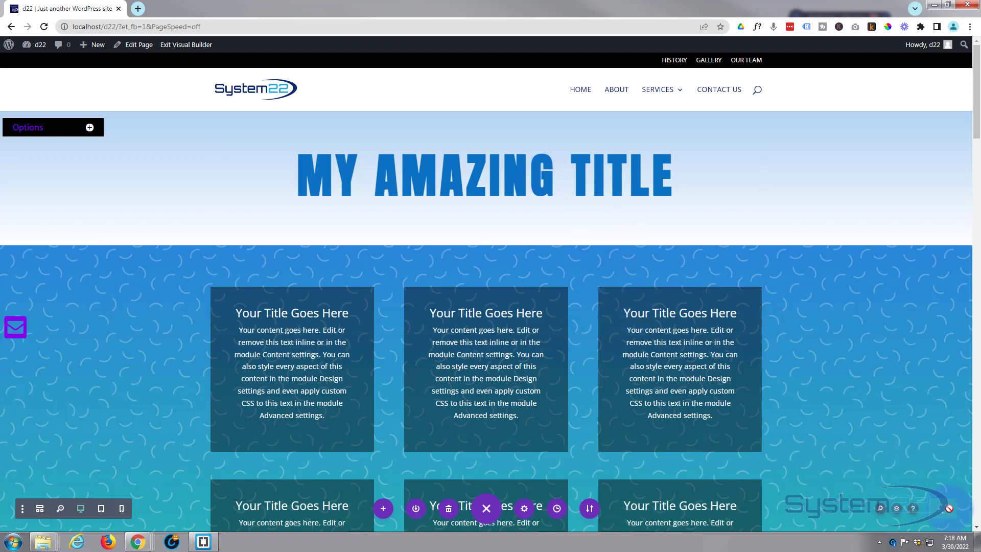
Save the page and exit the visual builder
click(192, 46)
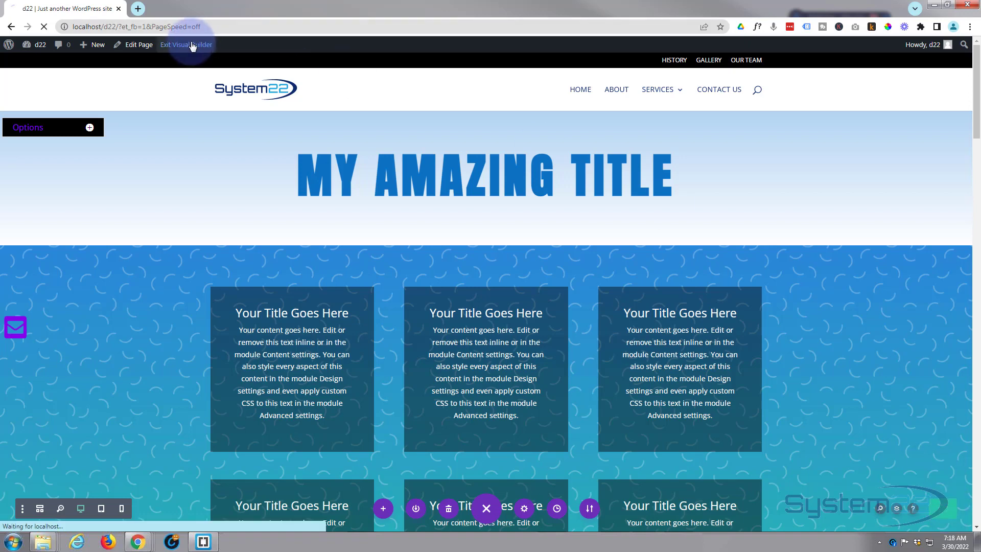